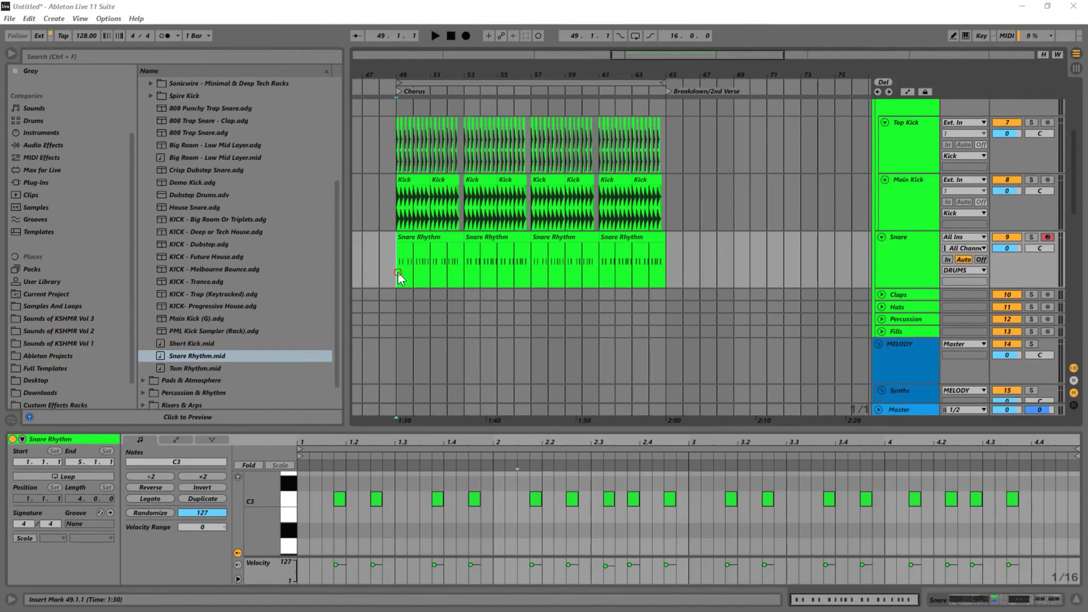
Step: Unfold the Claps track and place the insert marker on it at bar 49, the start of the Chorus
click(882, 295)
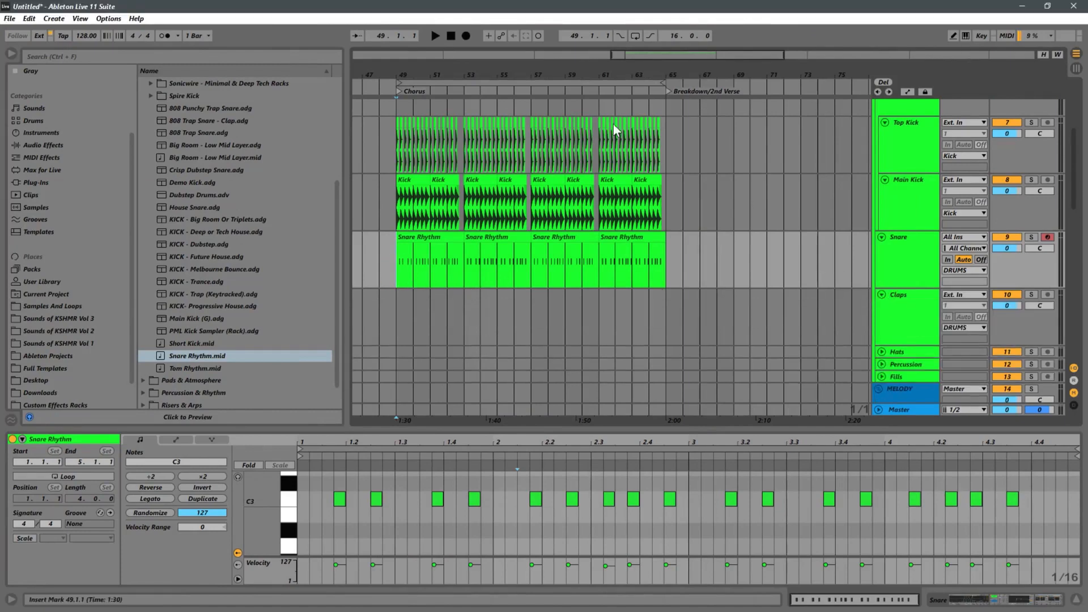
drag(408, 71, 494, 70)
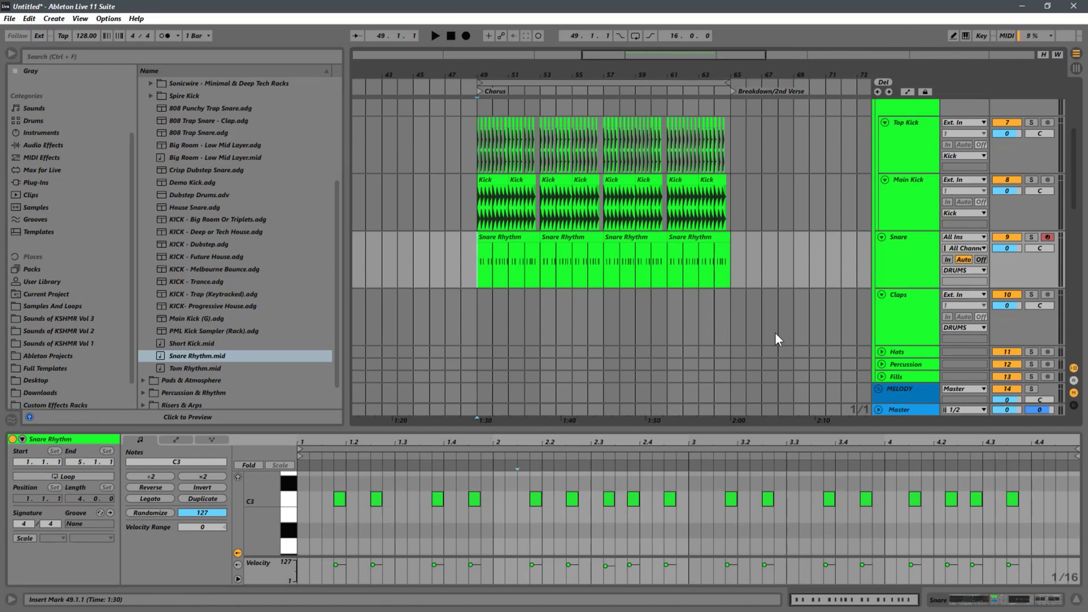
click(482, 317)
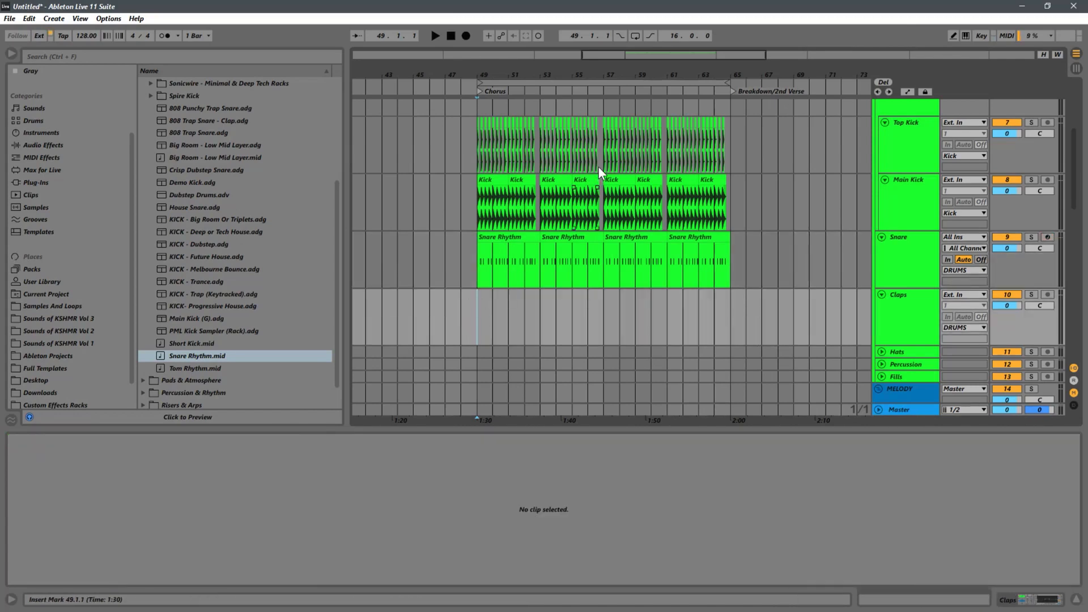
drag(507, 66, 512, 119)
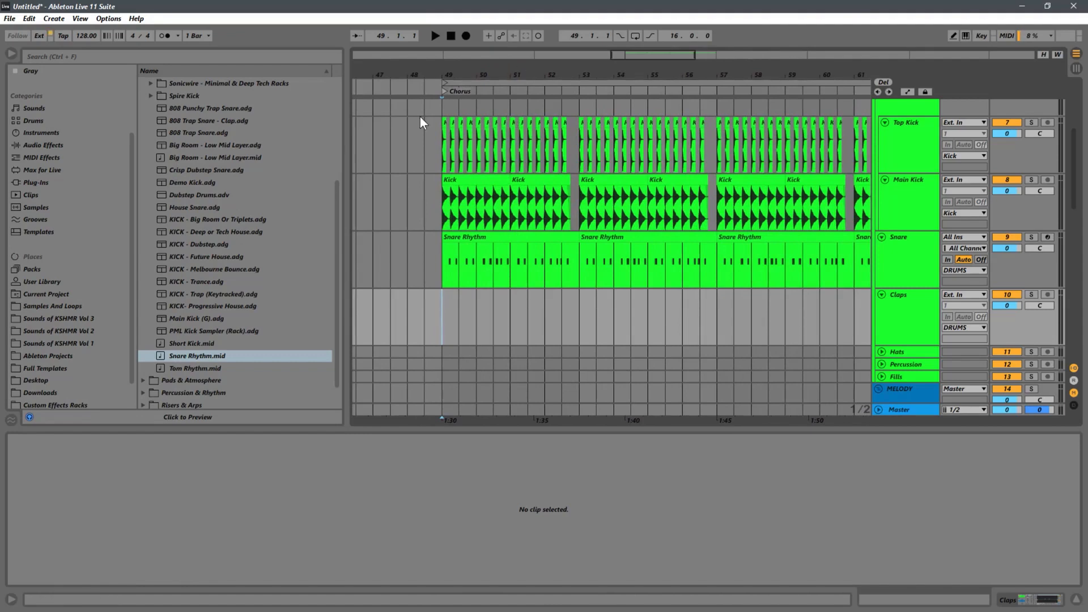
Step: Collapse the Main Drums folder in the Custom Instrument Racks place of the browser
drag(133, 307, 136, 351)
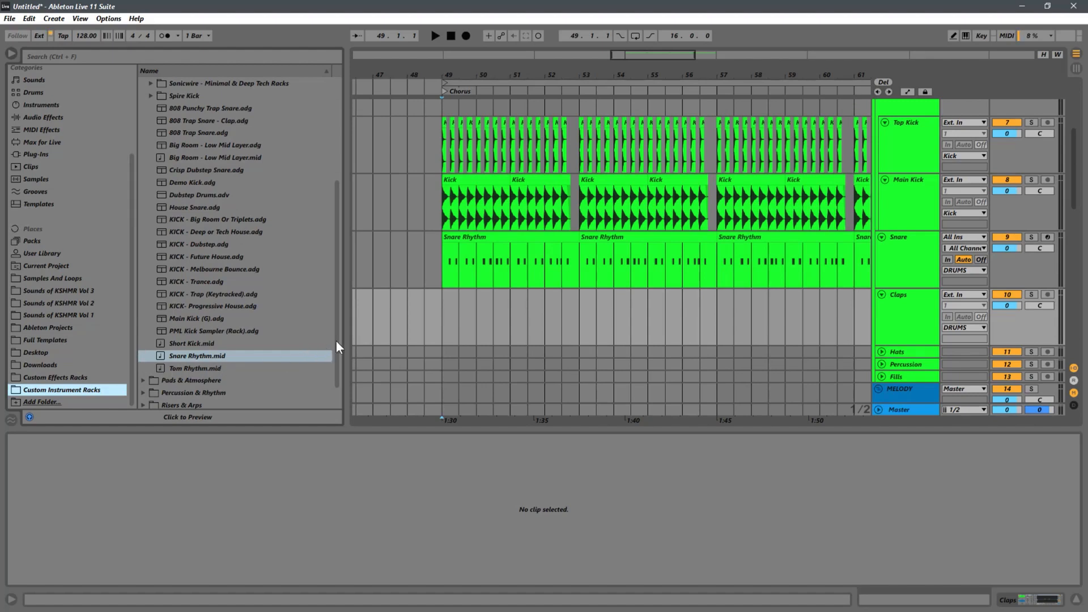
drag(337, 343, 343, 254)
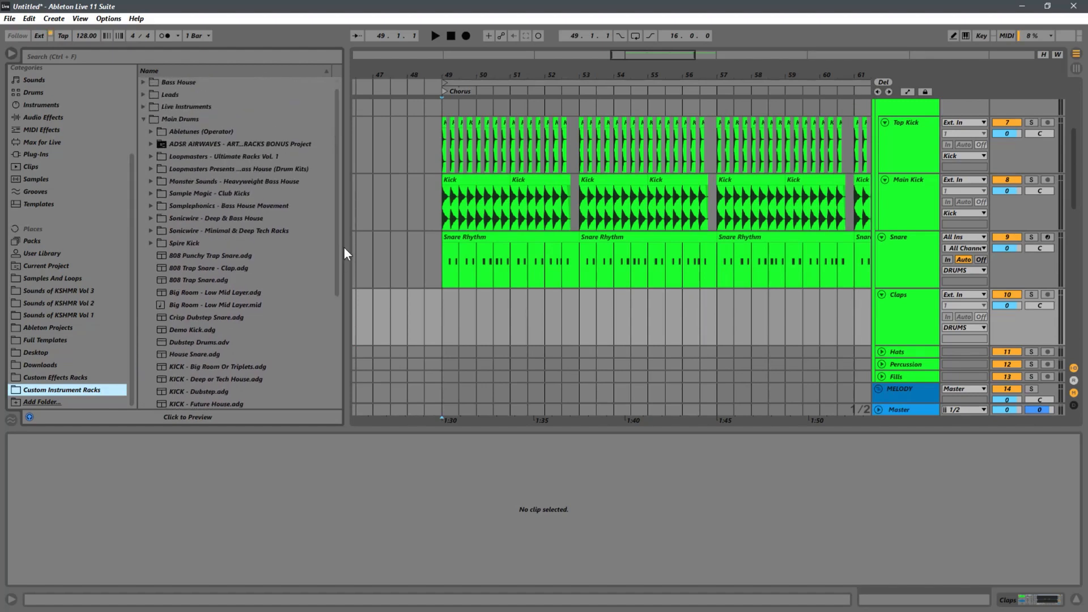
click(143, 118)
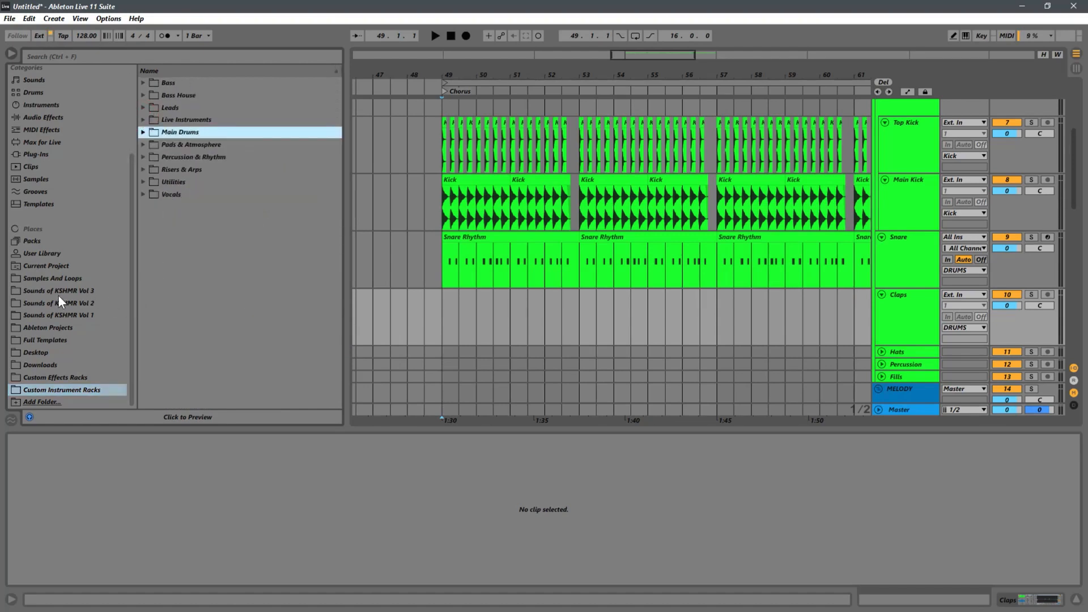
Step: Open the Samples And Loops place and expand the Sample Tools by Cr2 Mainroom Anthems pack
click(102, 279)
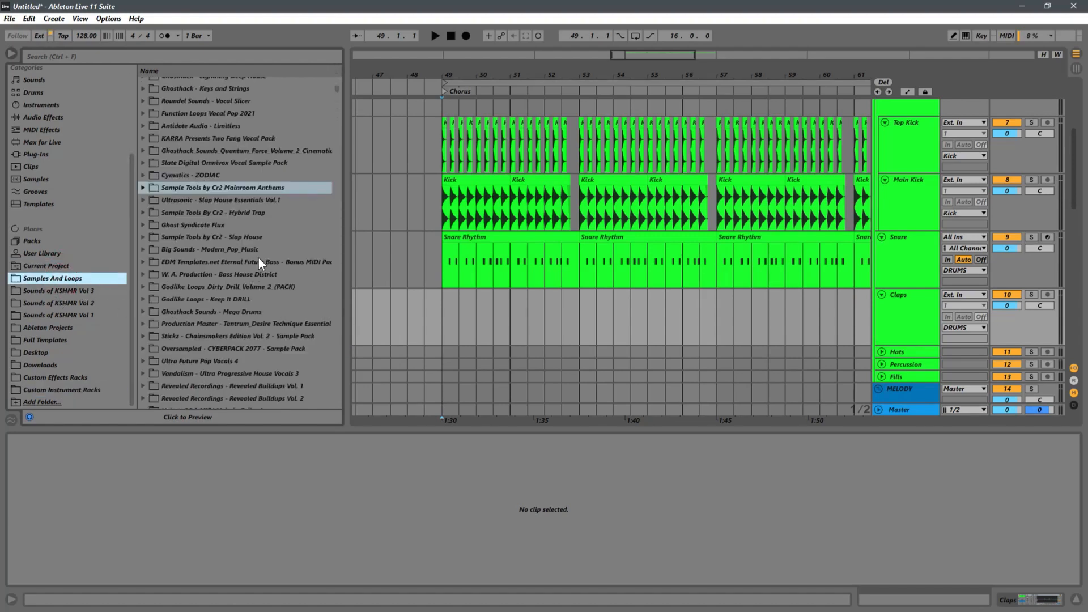
scroll(220, 316, down, 10)
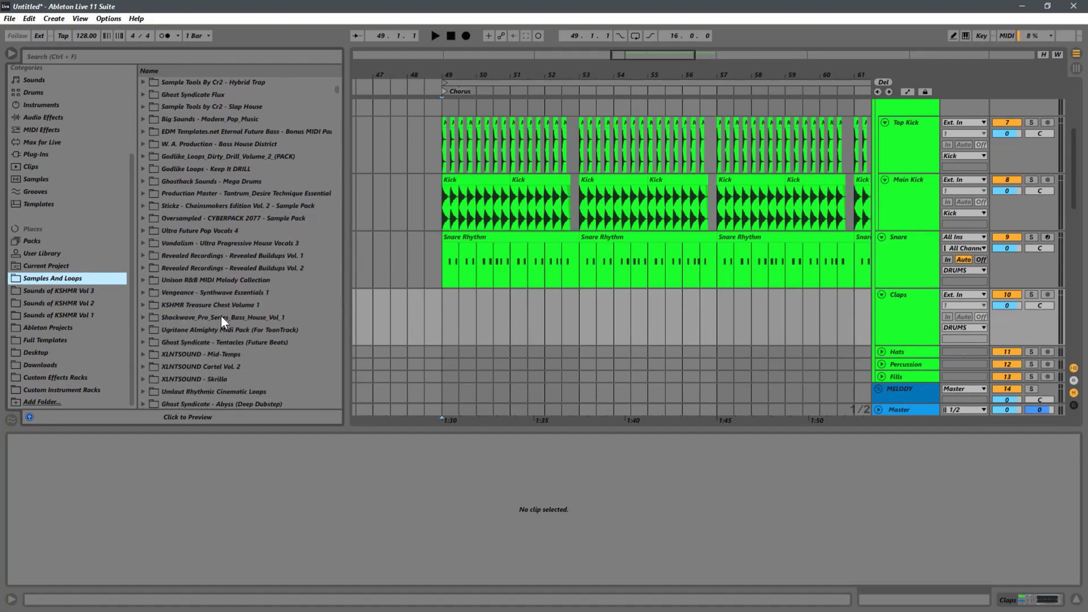
scroll(221, 319, up, 5)
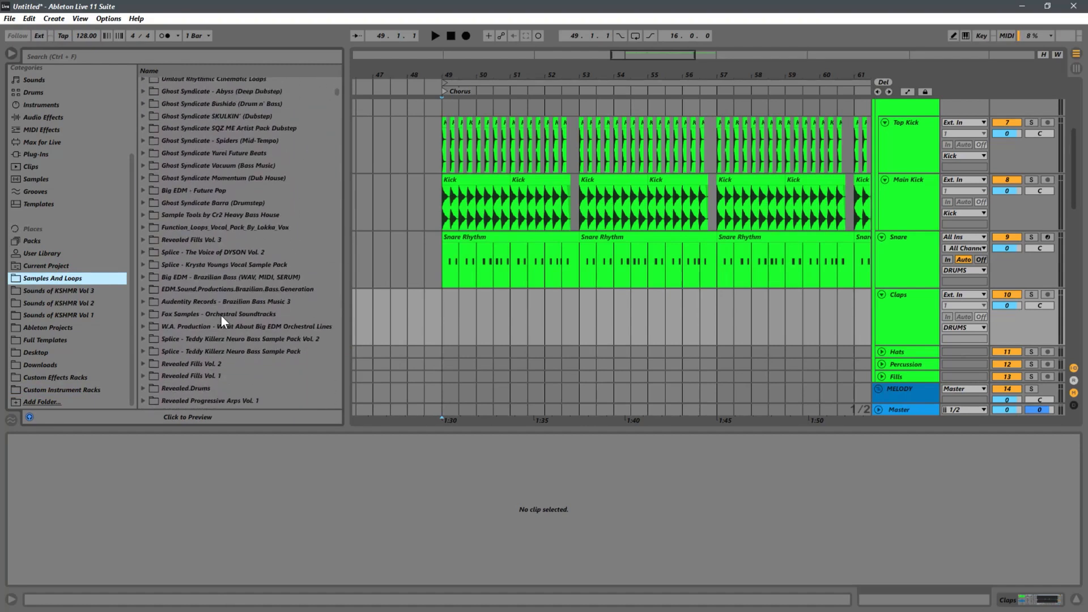
scroll(220, 313, up, 12)
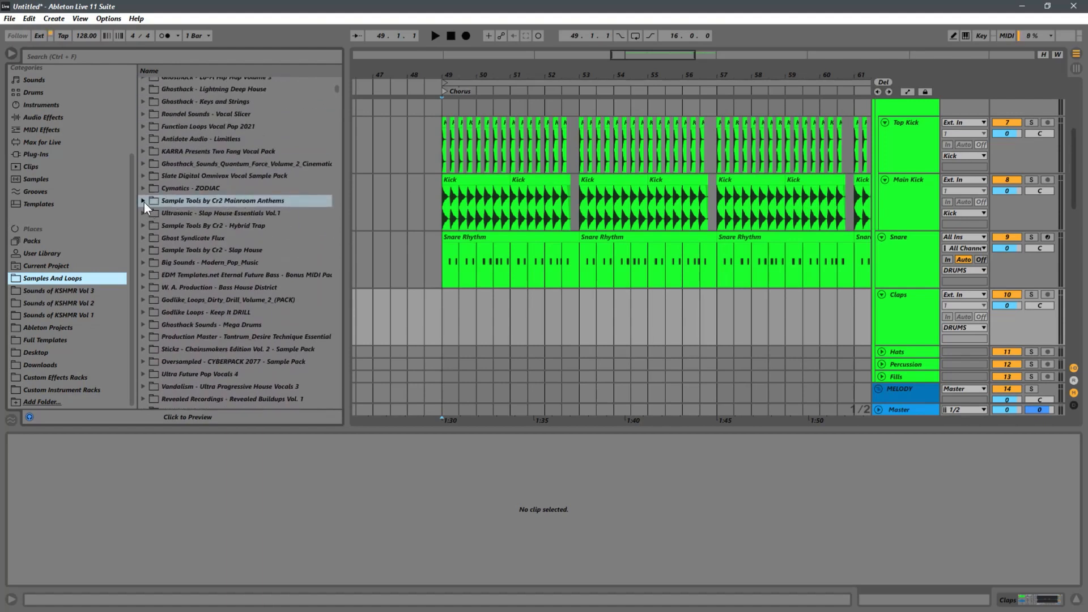
click(142, 200)
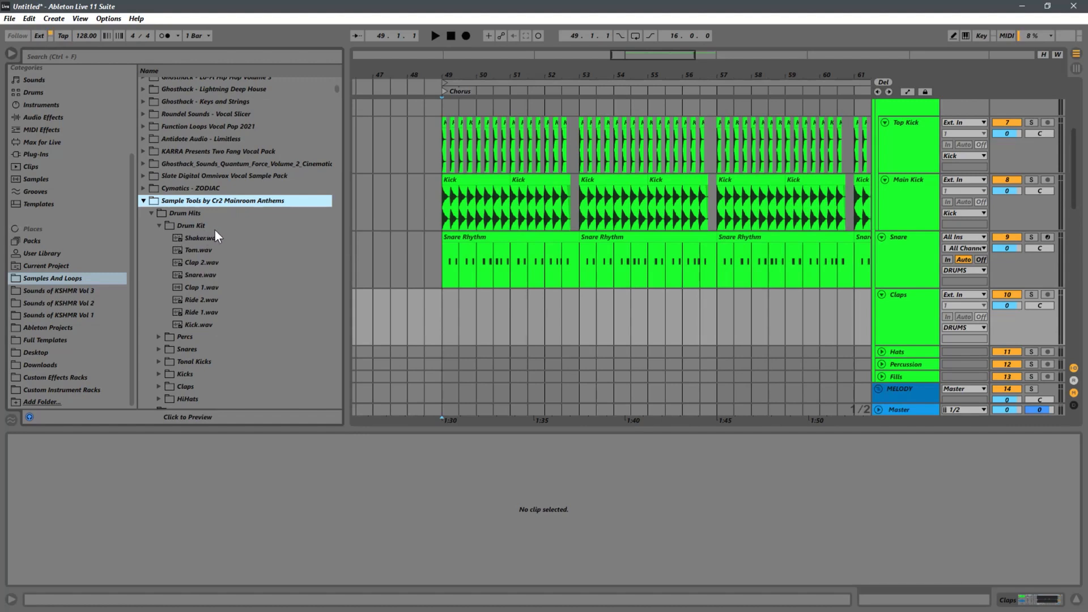
Step: Audition Clap 1.wav, Clap 2.wav and other hits in the Drum Kit folder of the Cr2 Mainroom Anthems pack
scroll(214, 227, down, 2)
scroll(180, 287, down, 10)
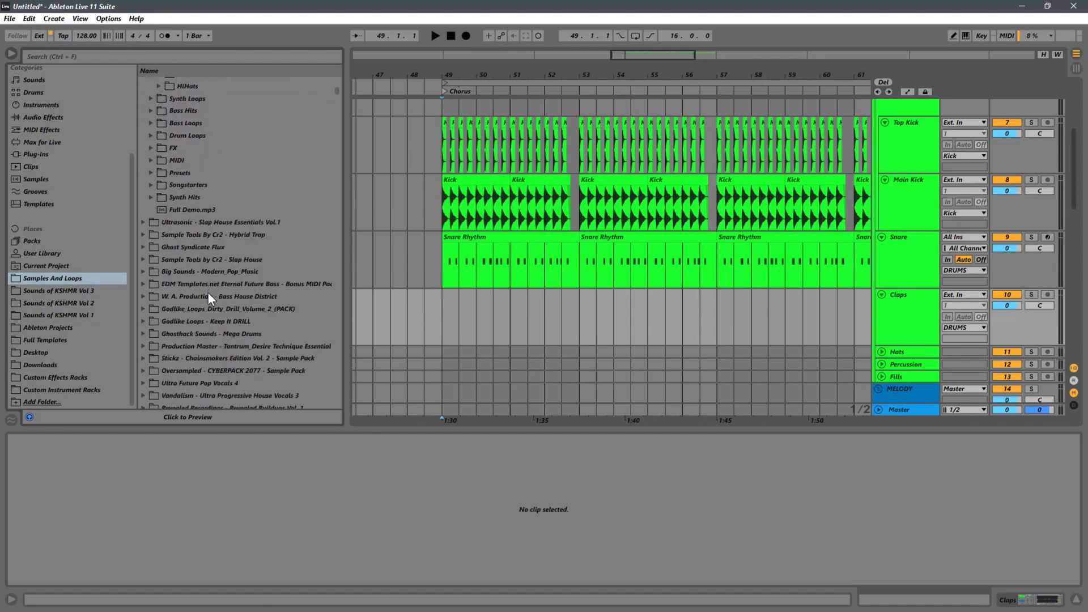
scroll(222, 295, up, 12)
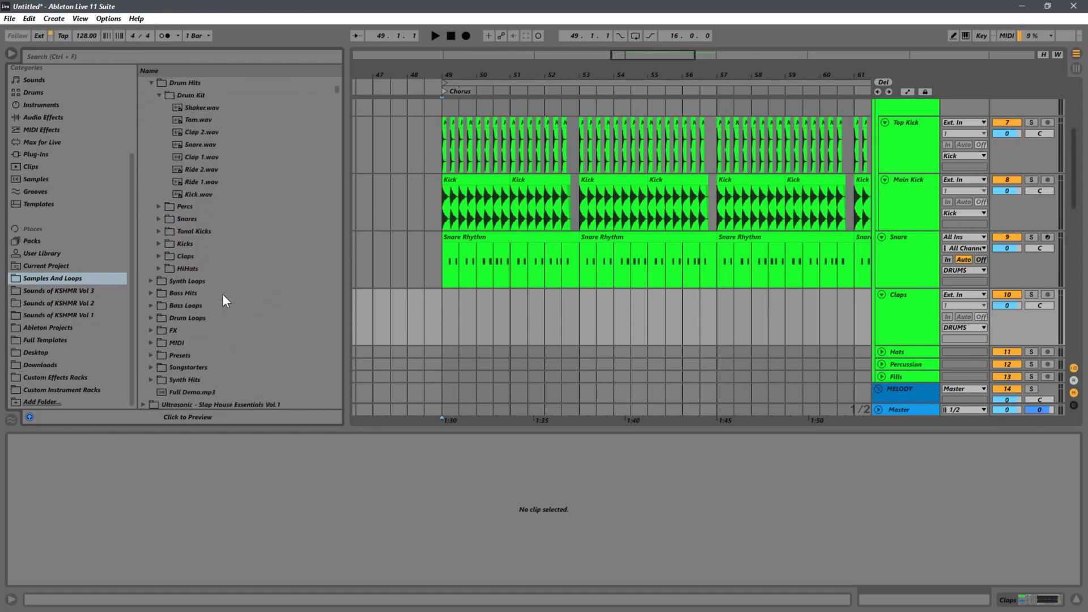
scroll(223, 294, up, 2)
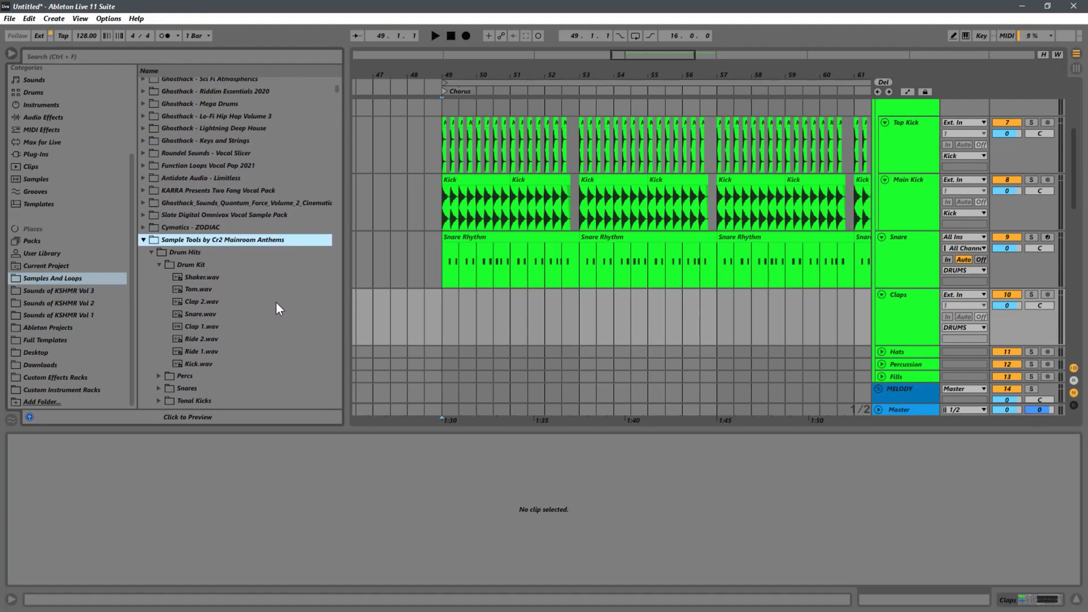
click(197, 283)
click(198, 314)
click(197, 326)
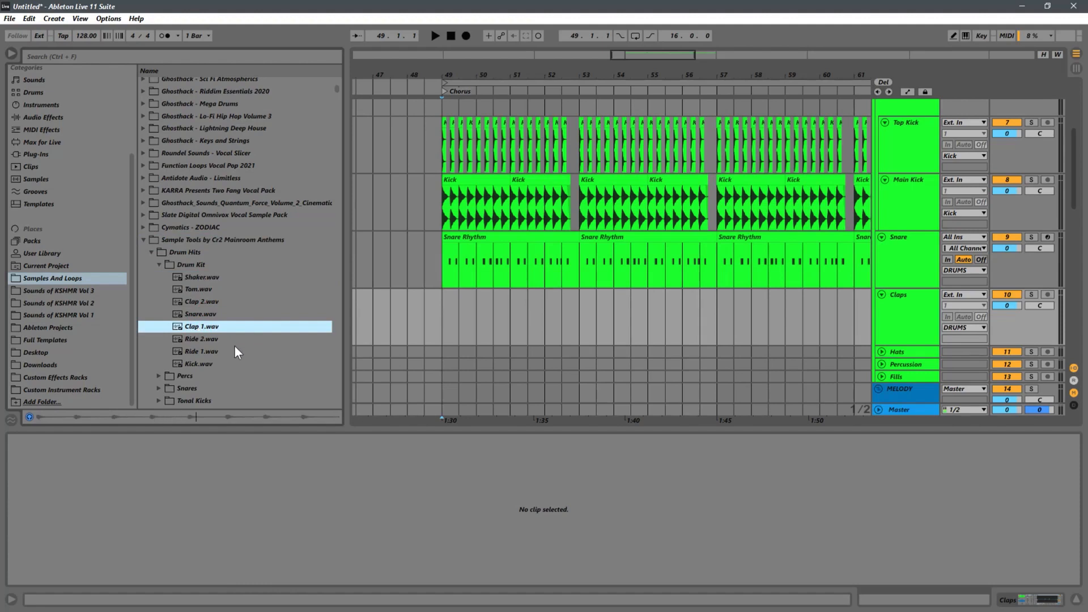
click(417, 325)
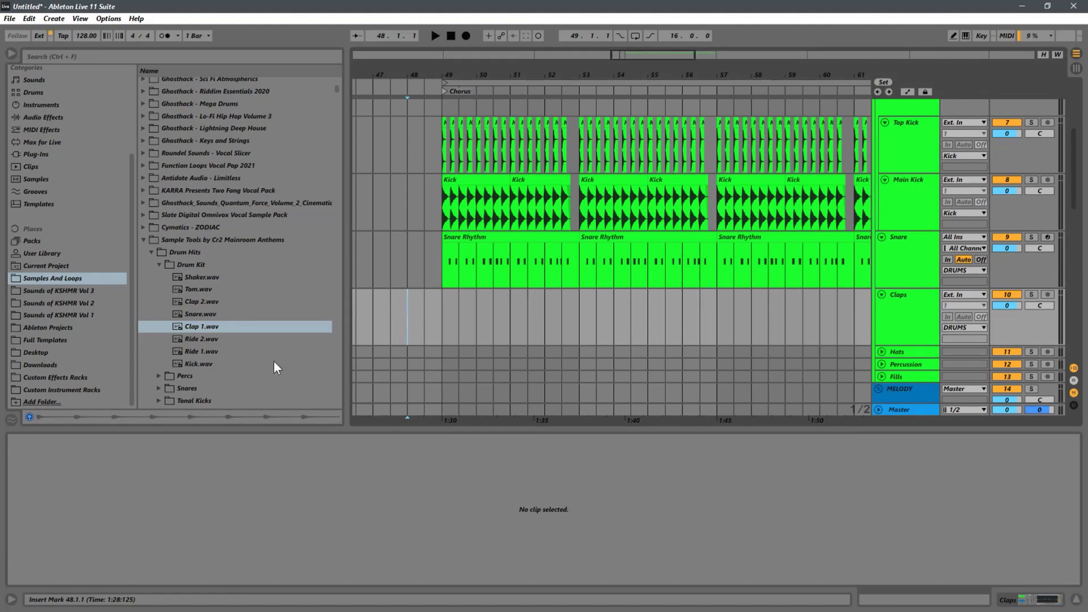
click(205, 301)
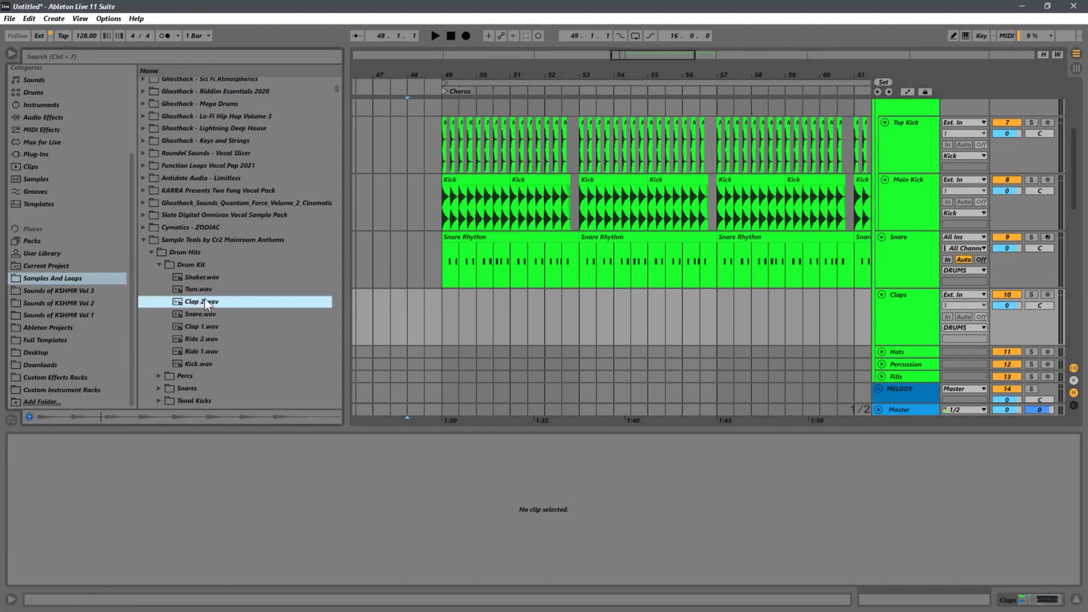
click(201, 346)
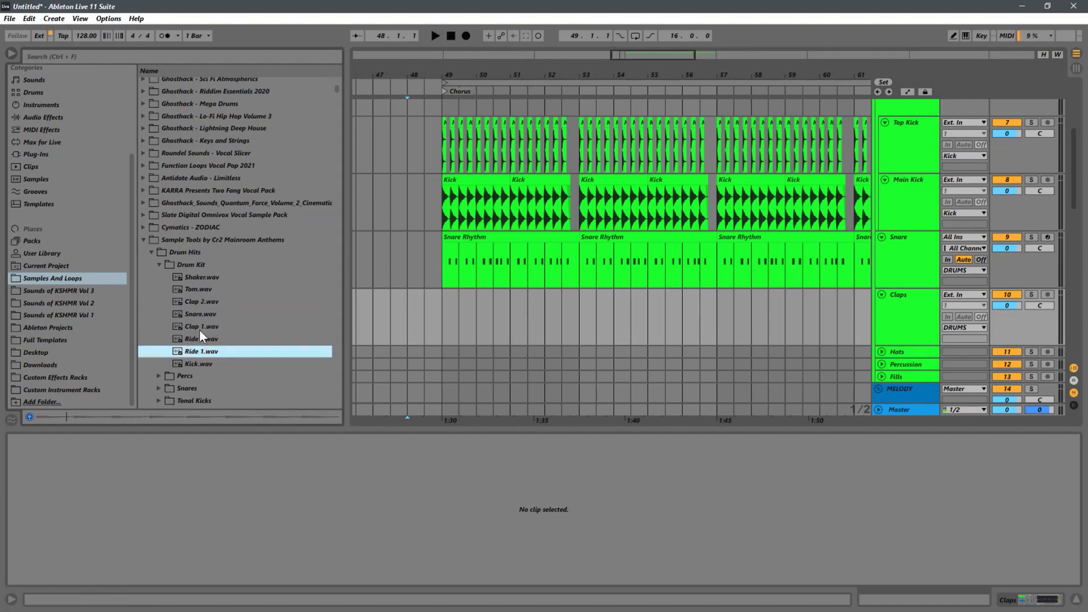
click(196, 307)
click(407, 311)
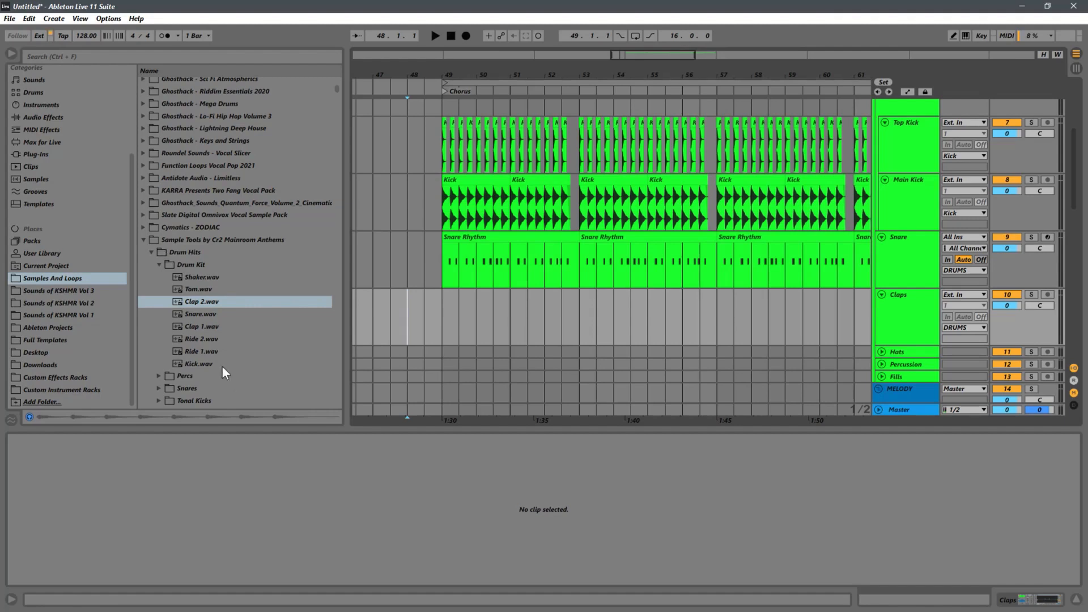
Step: Open Sounds of KSHMR Vol 3 and collapse its KSHMR_Top_Kicks and KSHMR_Kicks folders
click(91, 292)
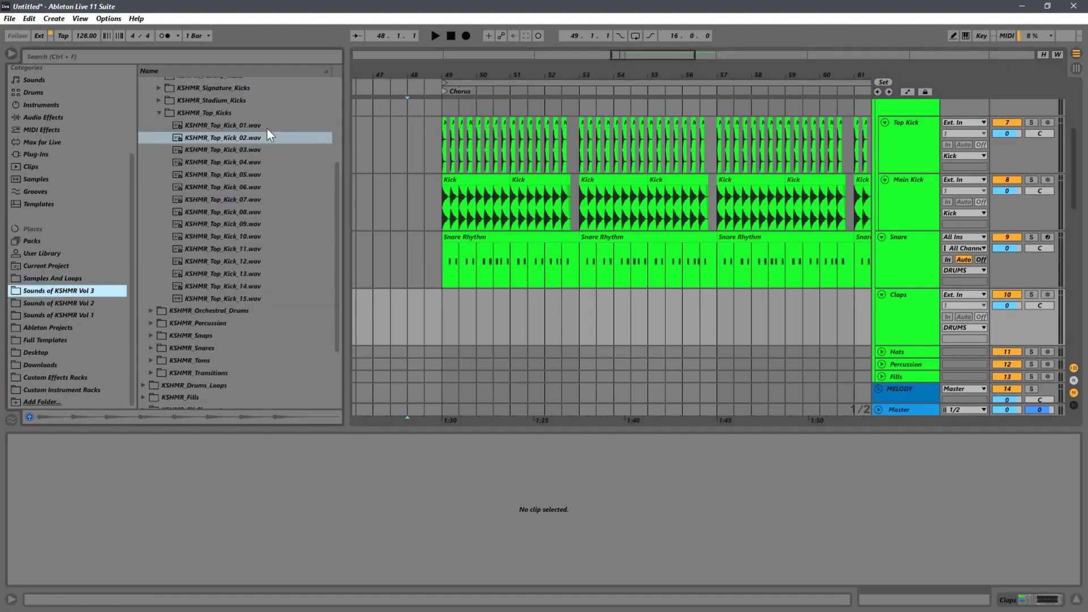
click(159, 113)
scroll(283, 189, up, 2)
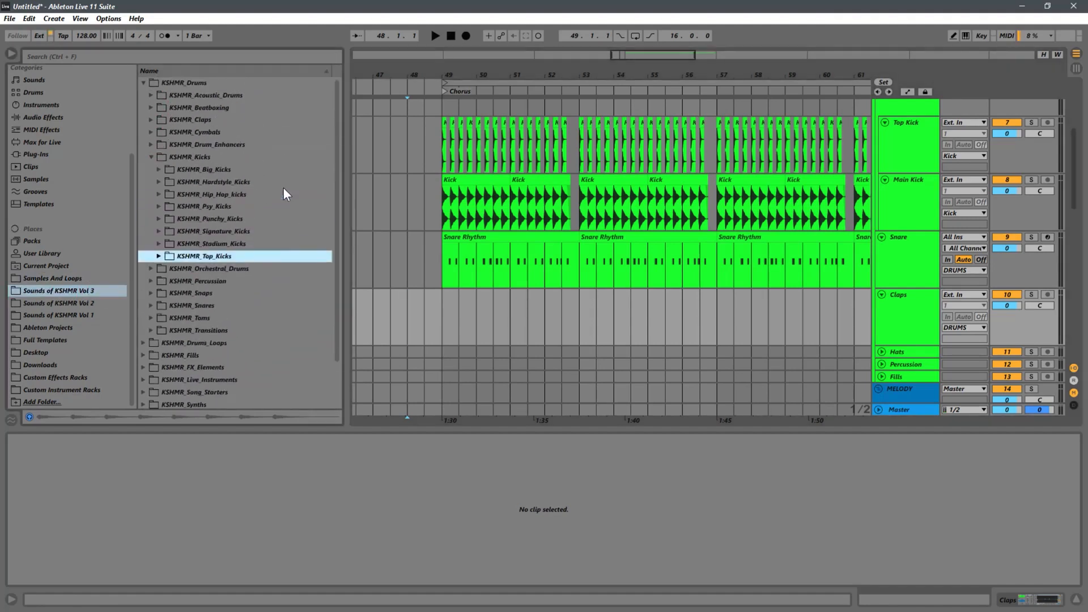
click(151, 156)
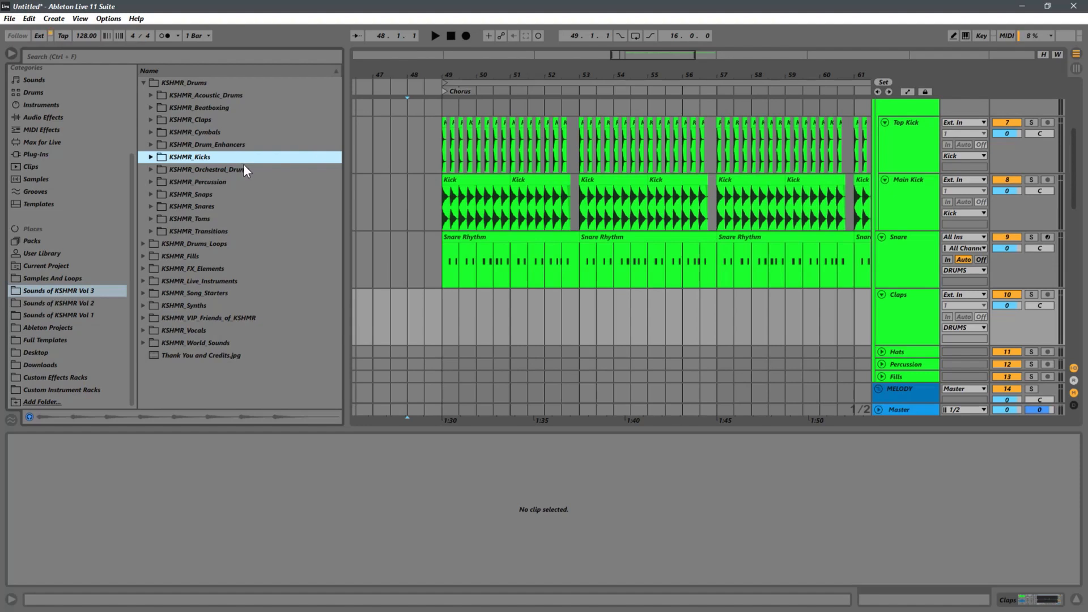
Step: Check the other KSHMR volumes, and expand KSHMR_Claps and its KSHMR_Drop_Claps subfolder in Sounds of KSHMR Vol 3
click(75, 305)
click(45, 316)
click(86, 288)
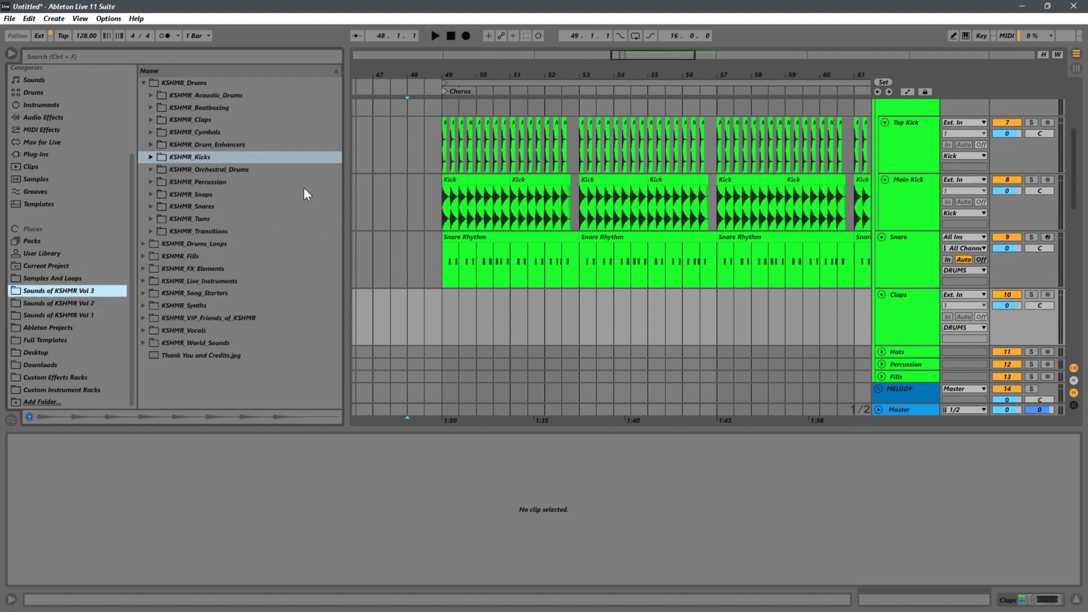
click(152, 119)
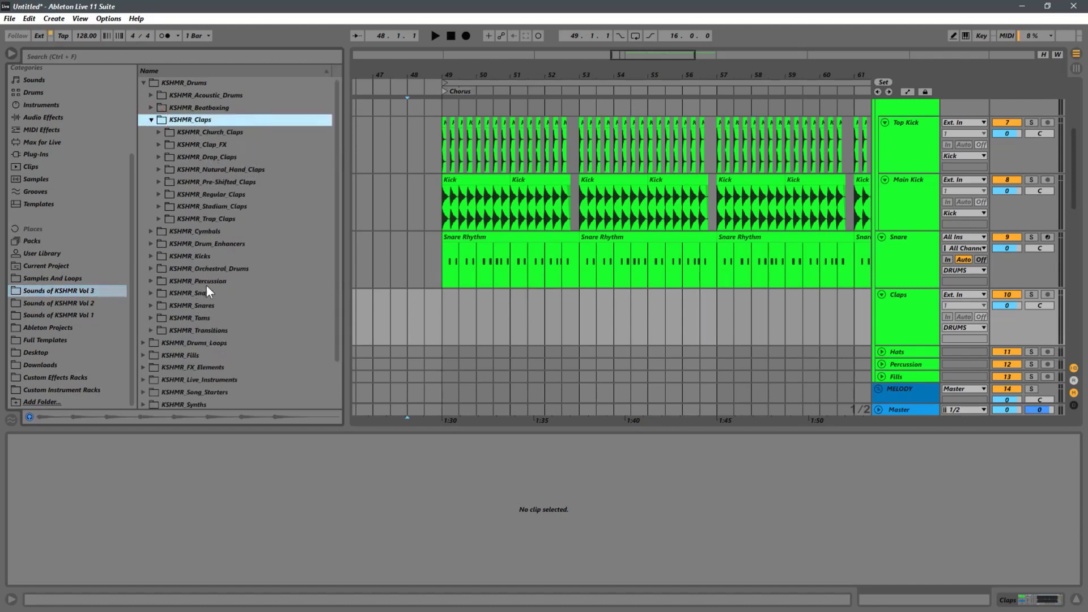
click(219, 155)
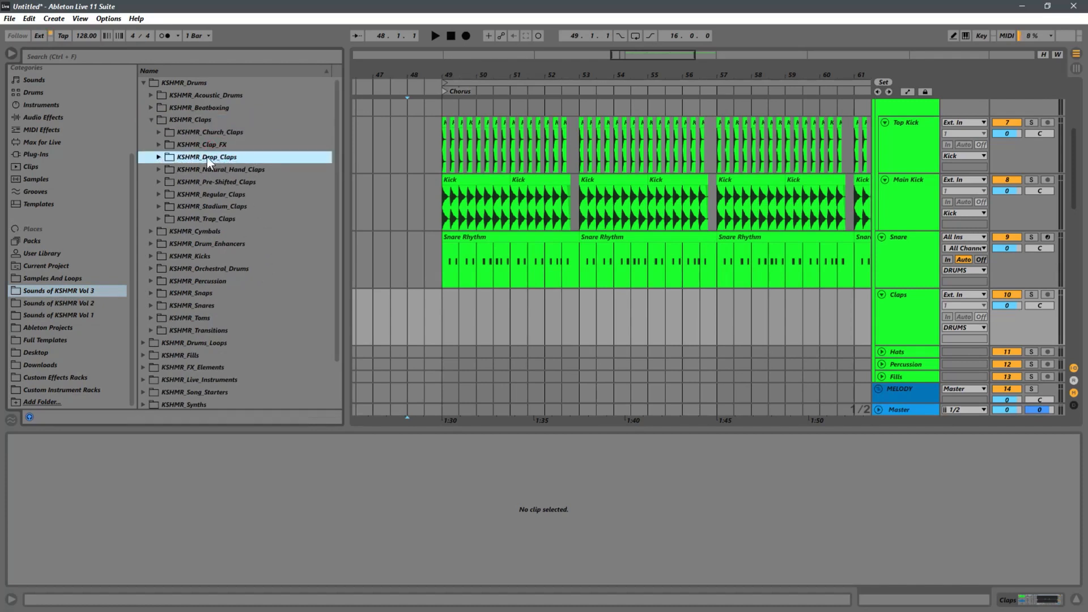
click(157, 157)
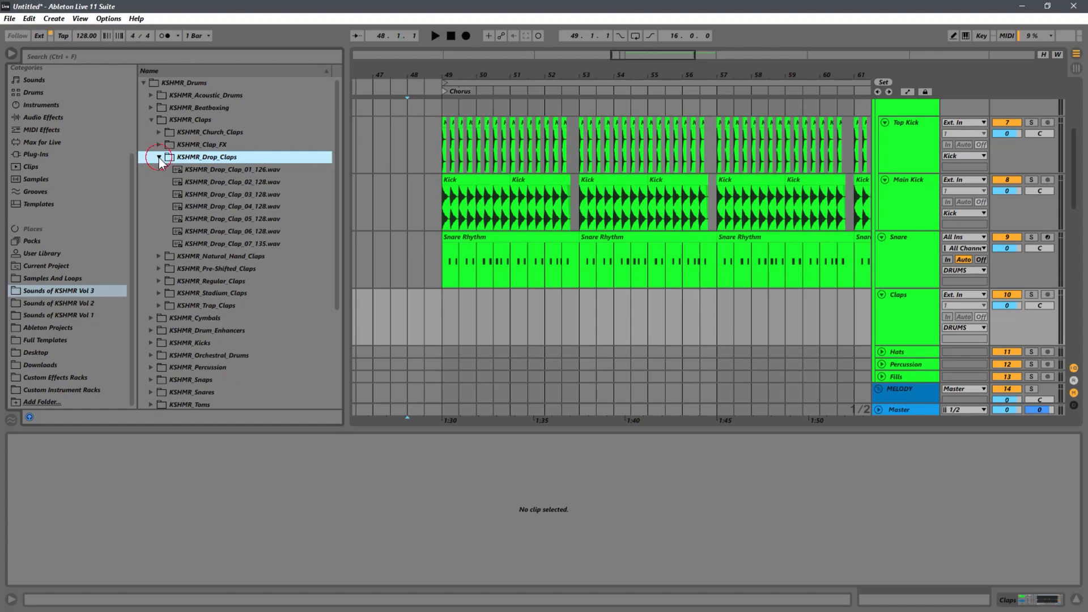
Step: Audition the KSHMR drop claps one after another, from KSHMR_Drop_Clap_01_126.wav to KSHMR_Drop_Clap_07_135.wav
click(240, 170)
click(254, 183)
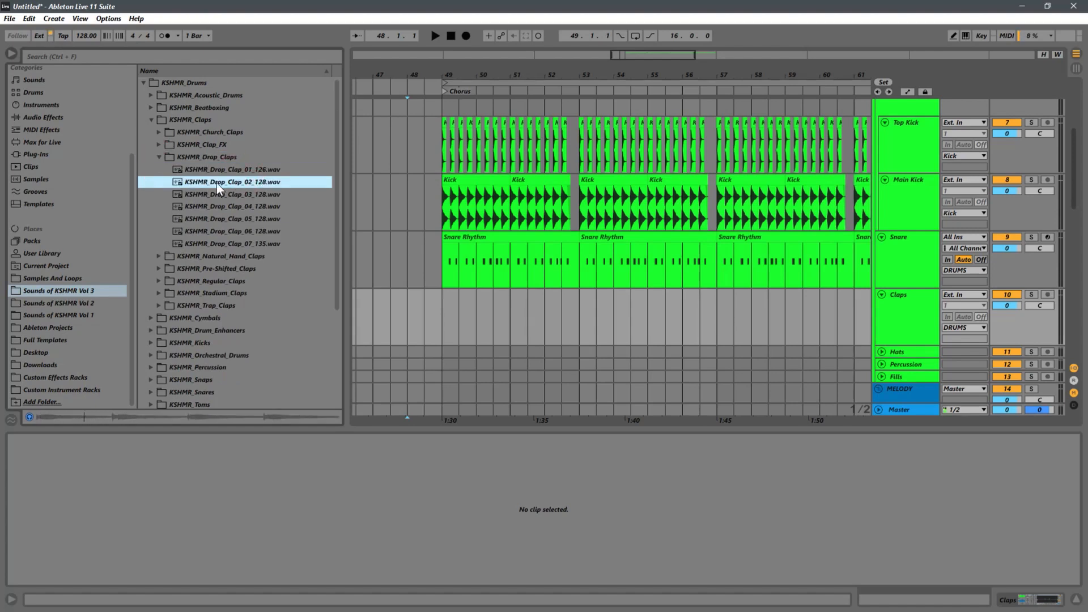
click(245, 195)
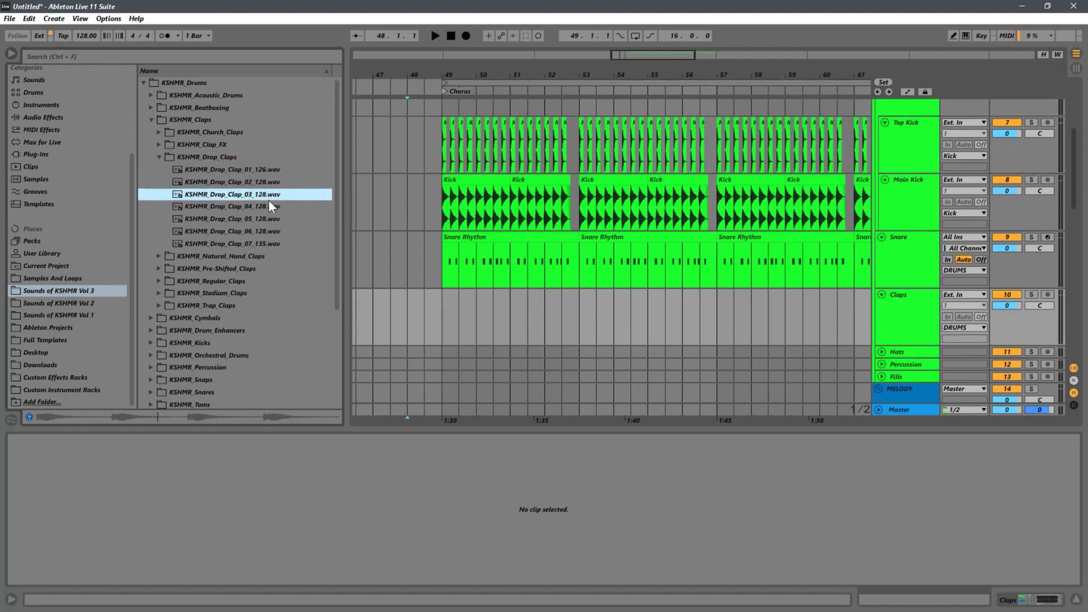
click(249, 206)
click(279, 219)
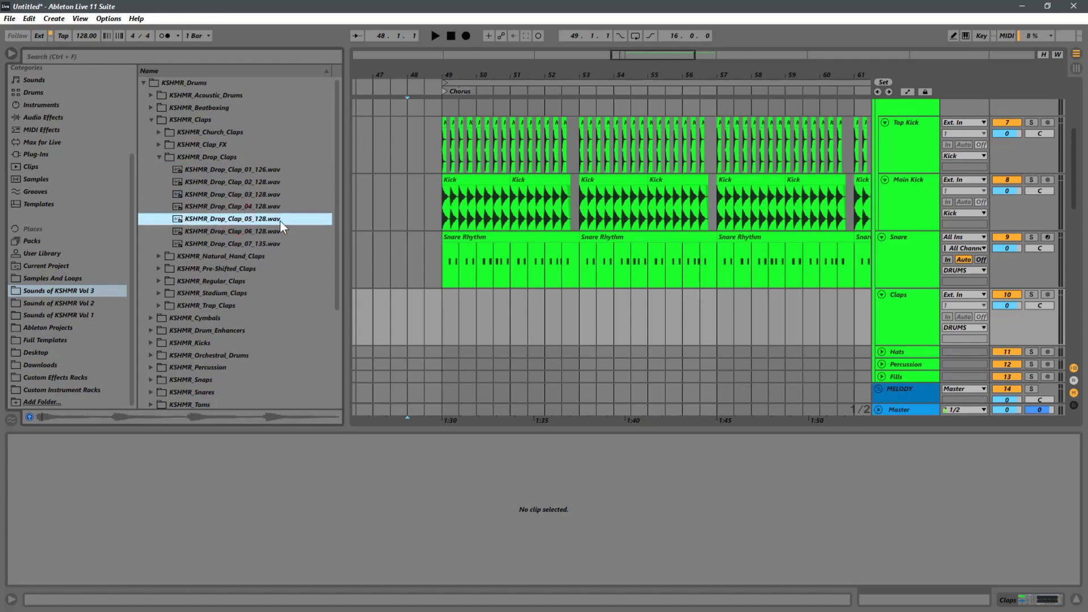
click(240, 230)
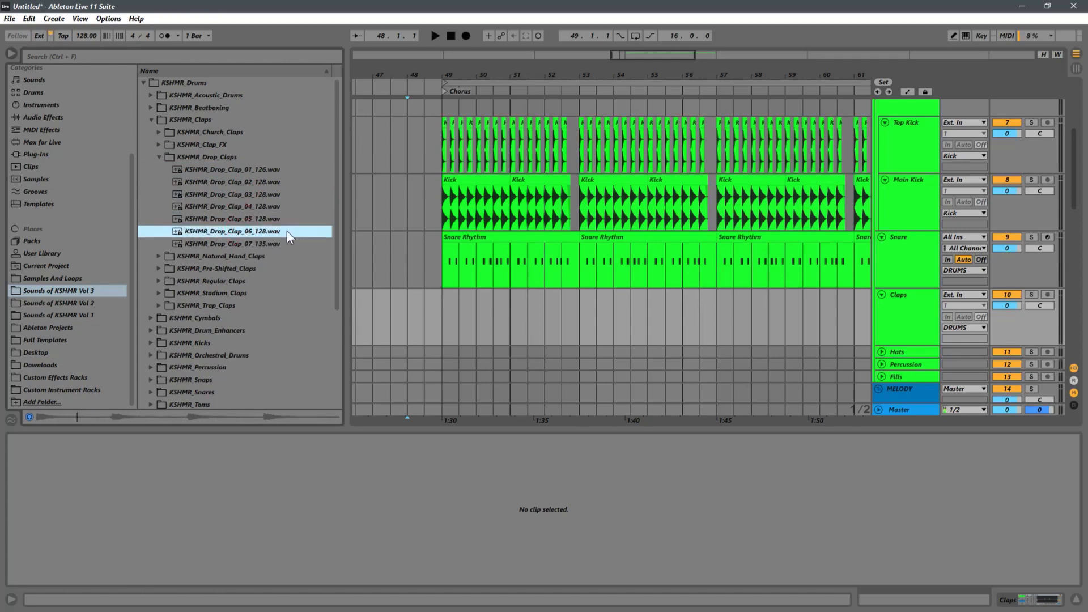
click(242, 242)
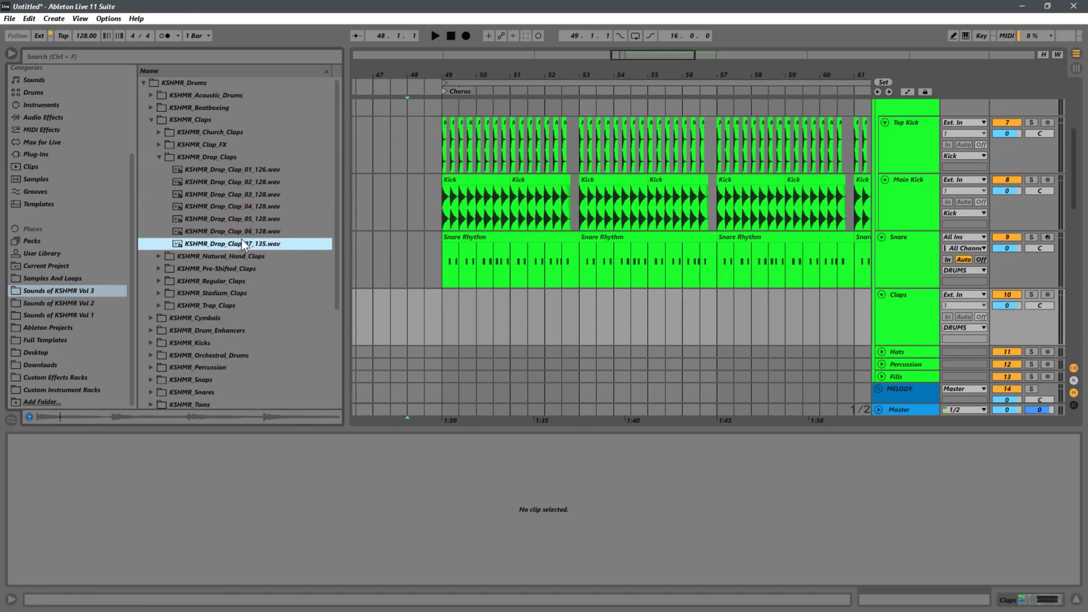
click(454, 325)
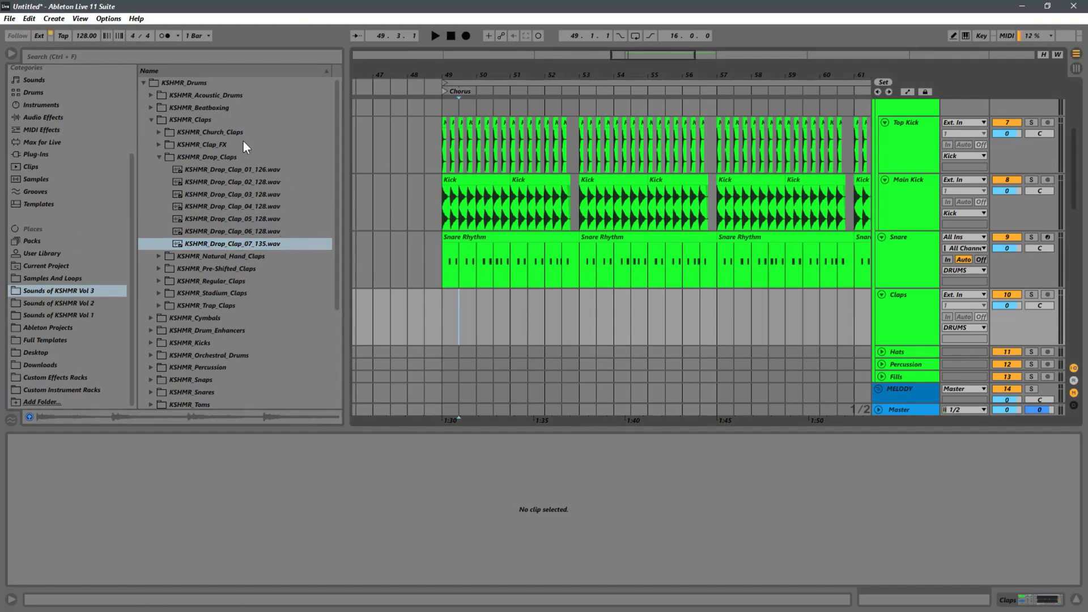
Step: Collapse the KSHMR_Drop_Claps folder and return to the Cr2 drum kit in the Samples And Loops place
click(160, 157)
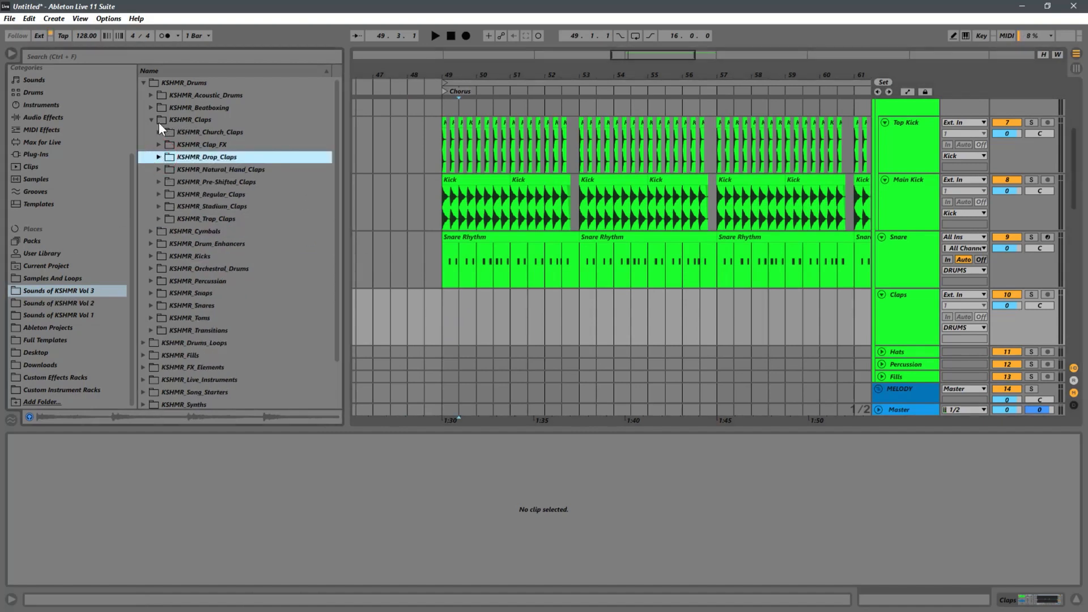
click(79, 279)
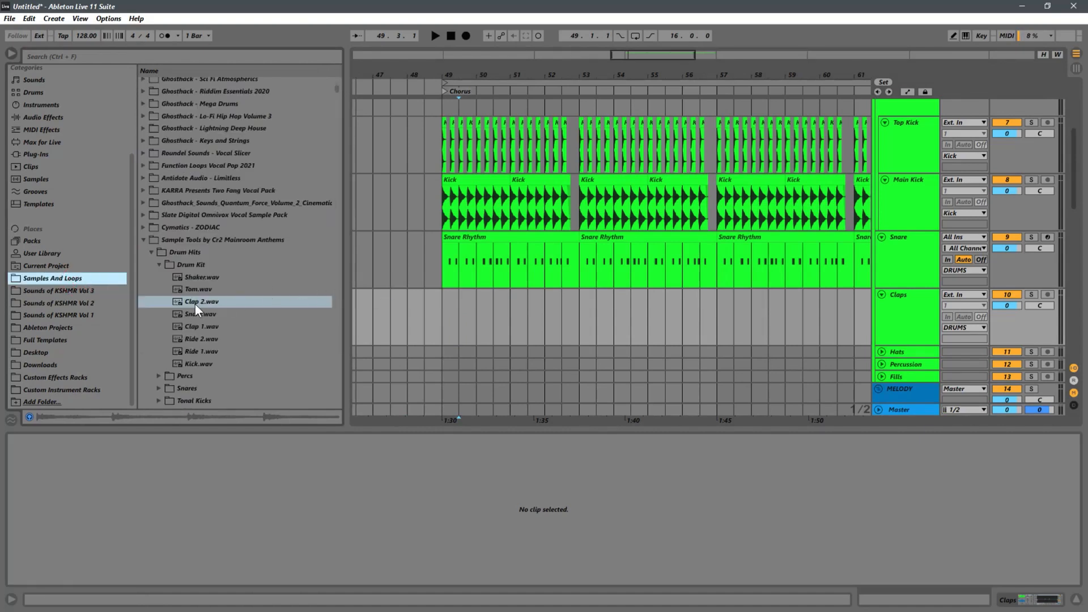
Step: Place Clap 2.wav on the Claps track at the start of the Chorus and trim its end to bar 51
drag(195, 304, 436, 326)
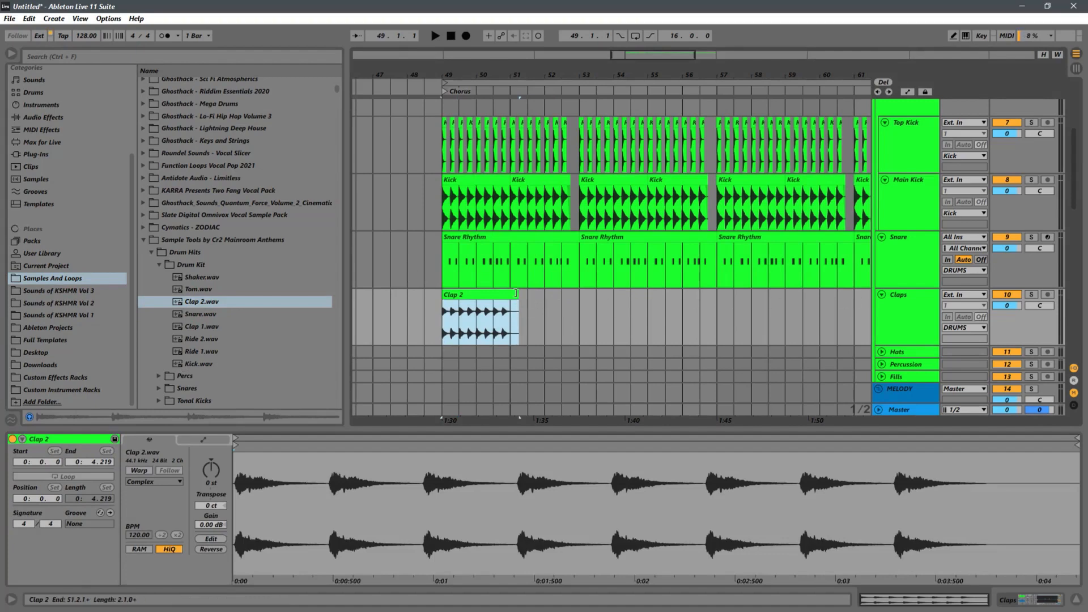
drag(516, 312, 510, 312)
Step: Raise the Low Cut on the Claps track to 75.1 Hz and play back the clap clip with the drums
click(880, 320)
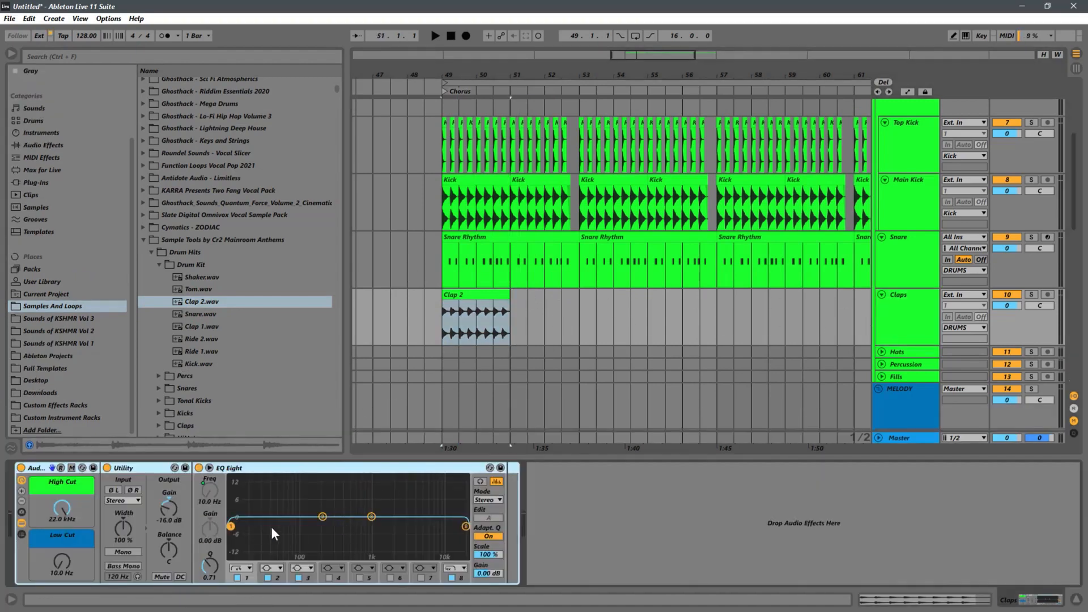
click(443, 317)
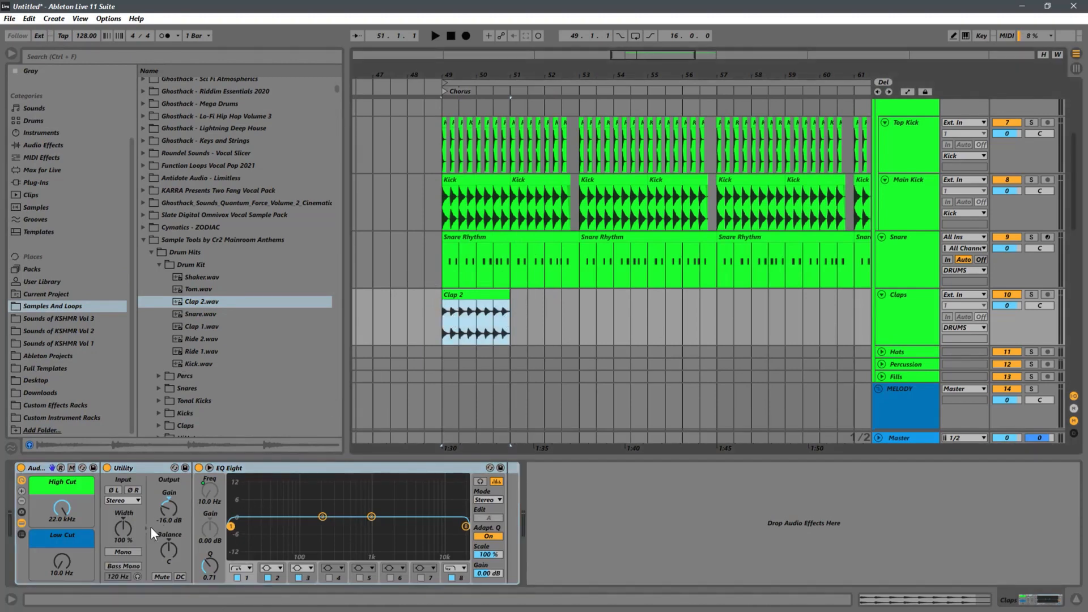
key(space)
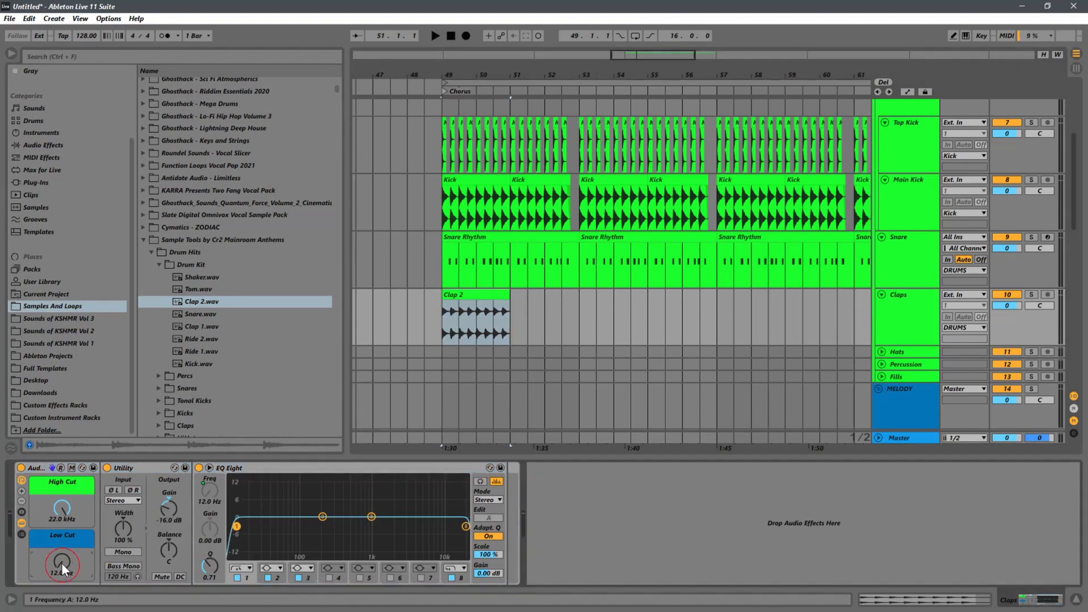
drag(61, 563, 63, 543)
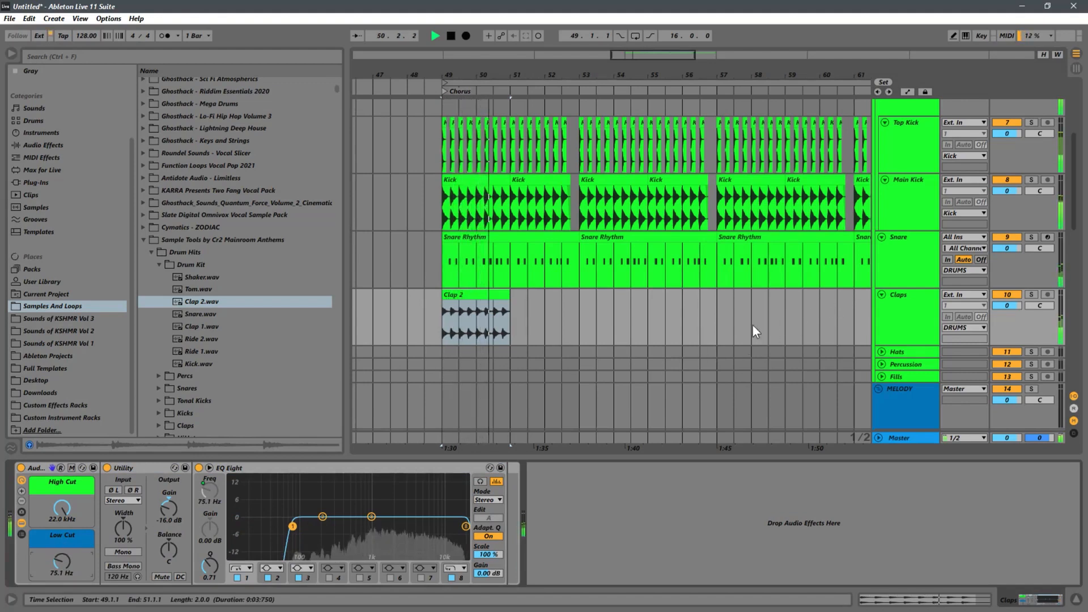
key(space)
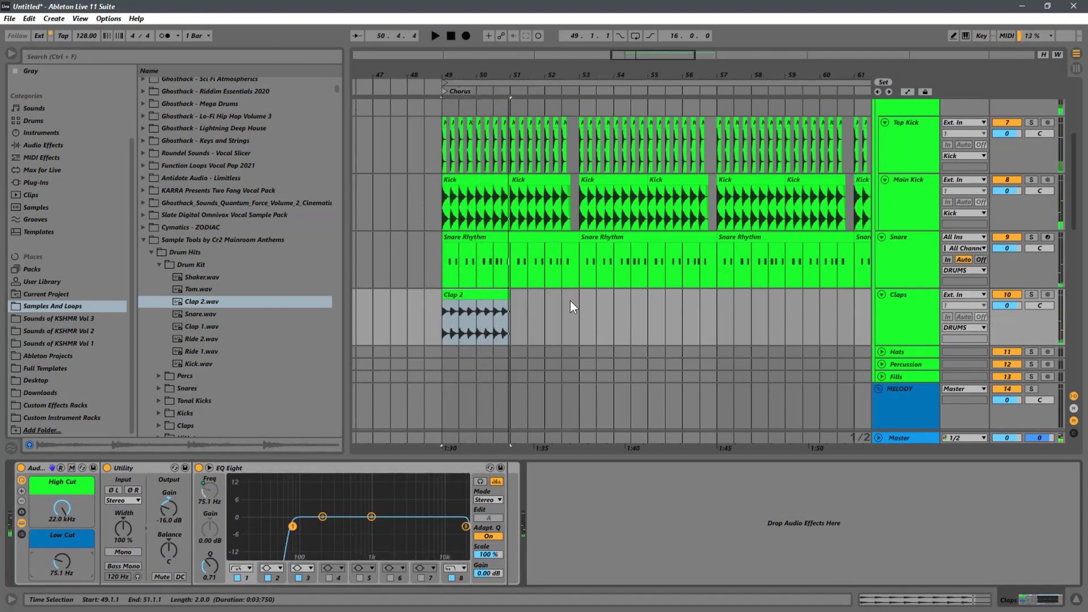
key(space)
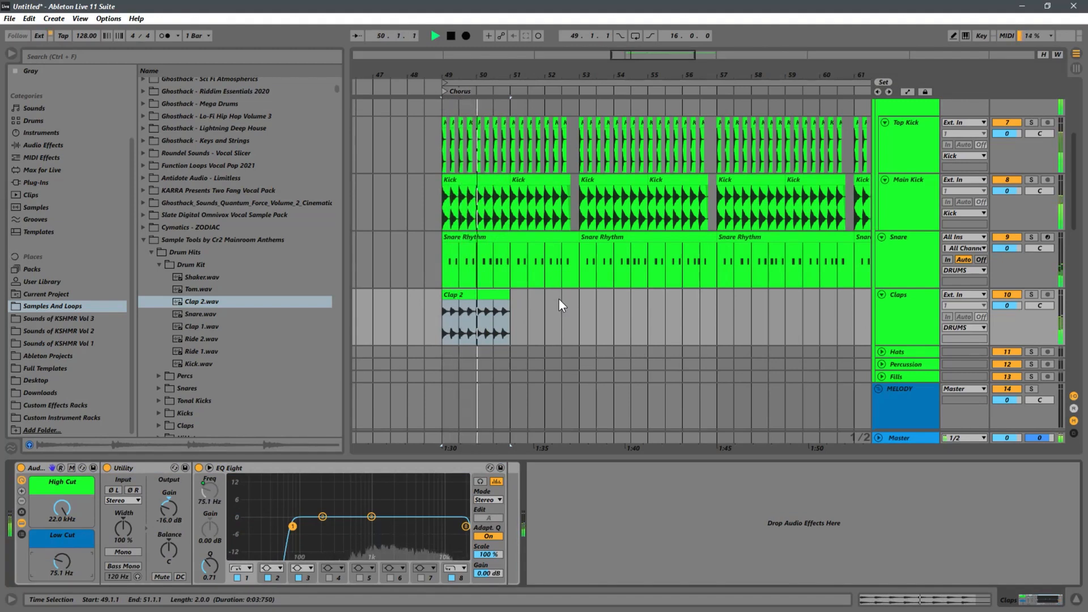
key(space)
Step: Duplicate the Clap 2 clip and trim the copy to end at 52.4.1, matching the gap in the kicks
click(489, 295)
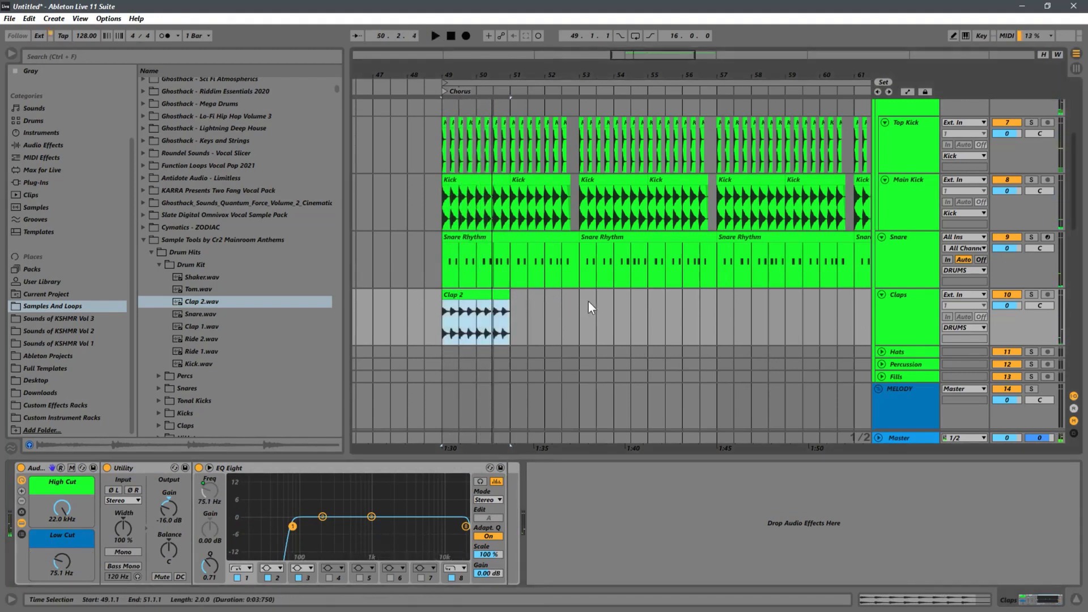
key(ctrl+d)
drag(578, 67, 614, 108)
drag(614, 295, 595, 294)
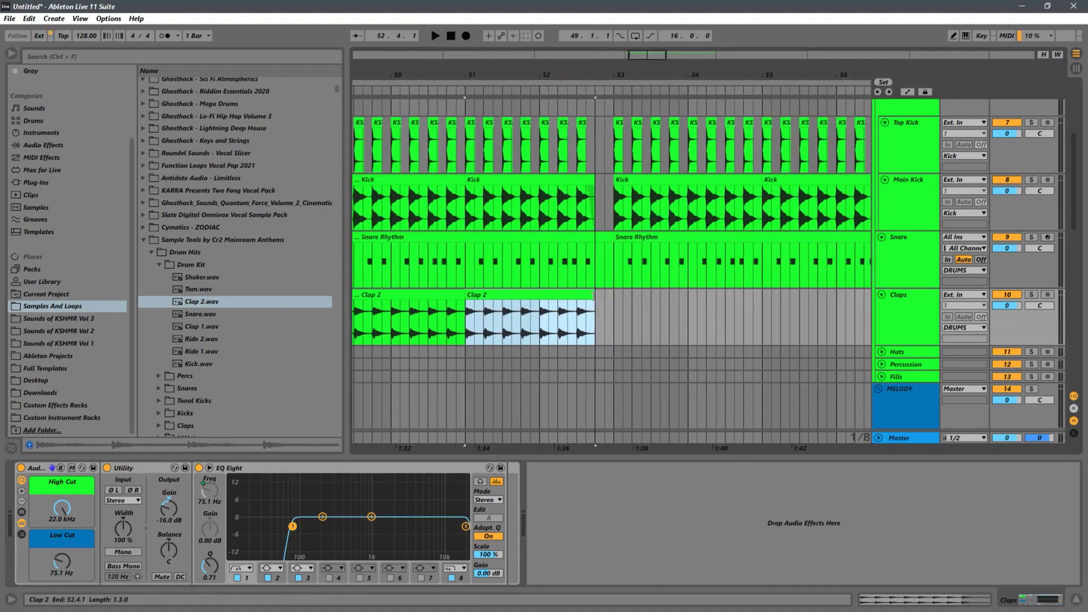
Step: Duplicate the four-bar clap pattern from bars 49 to 53 three times to fill the Chorus up to bar 65
drag(472, 73, 512, 41)
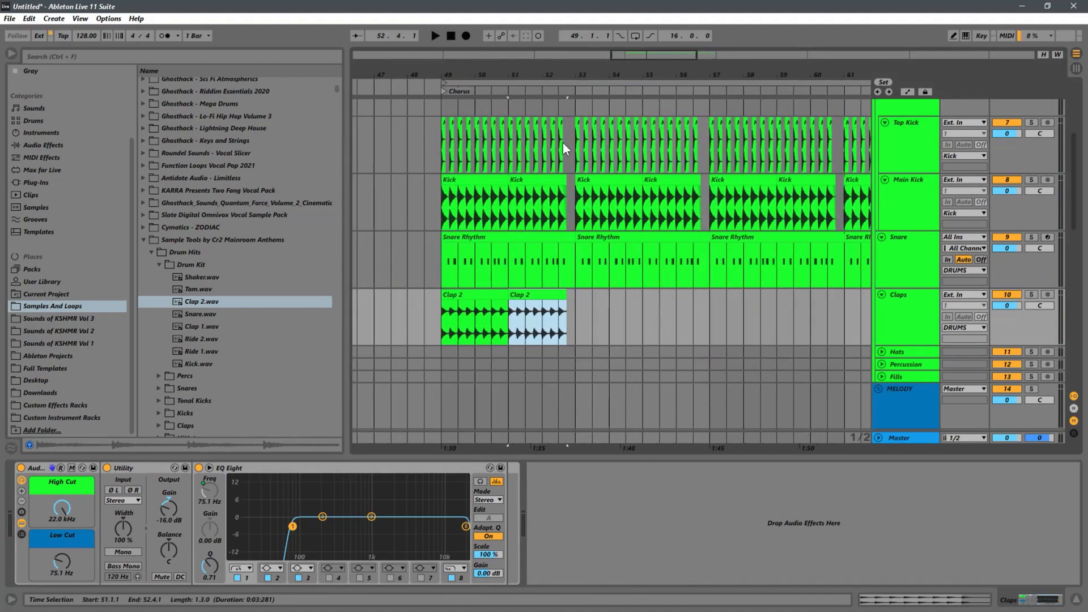
drag(570, 312, 437, 310)
key(ctrl+d)
key(ctrl+d)
key(ctrl+d)
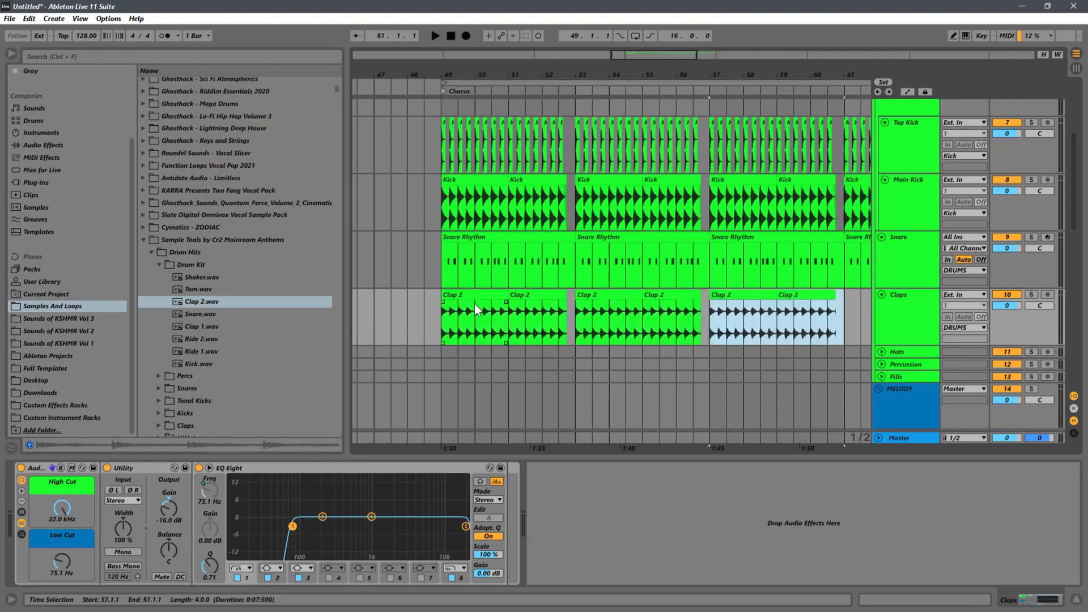
drag(424, 74, 552, 56)
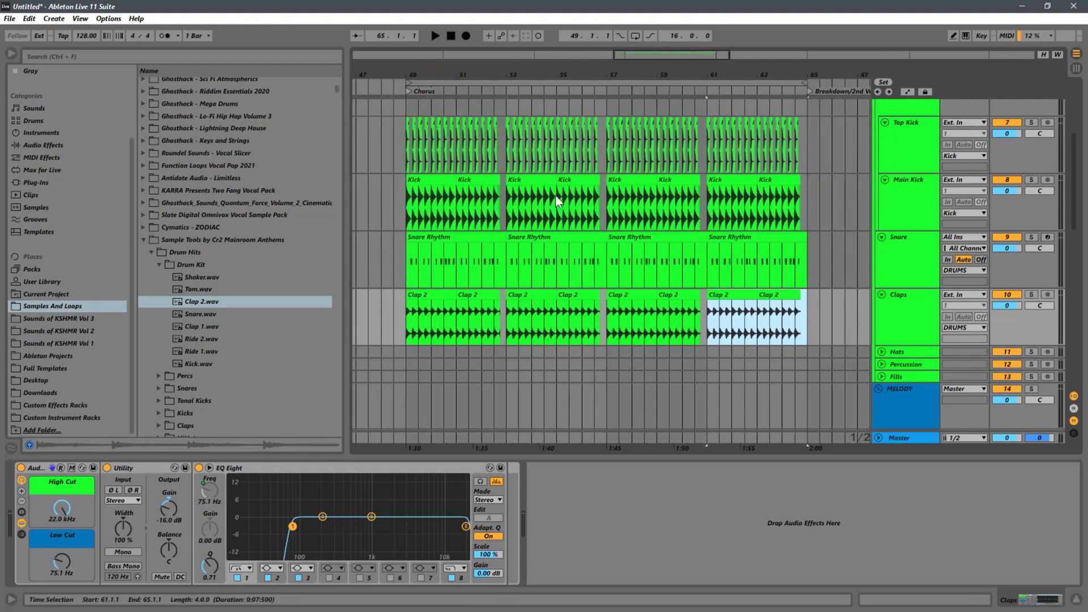
Step: Lower the Utility gain on the Claps track to -18.9 dB while playing the Chorus from bar 49
click(402, 322)
key(space)
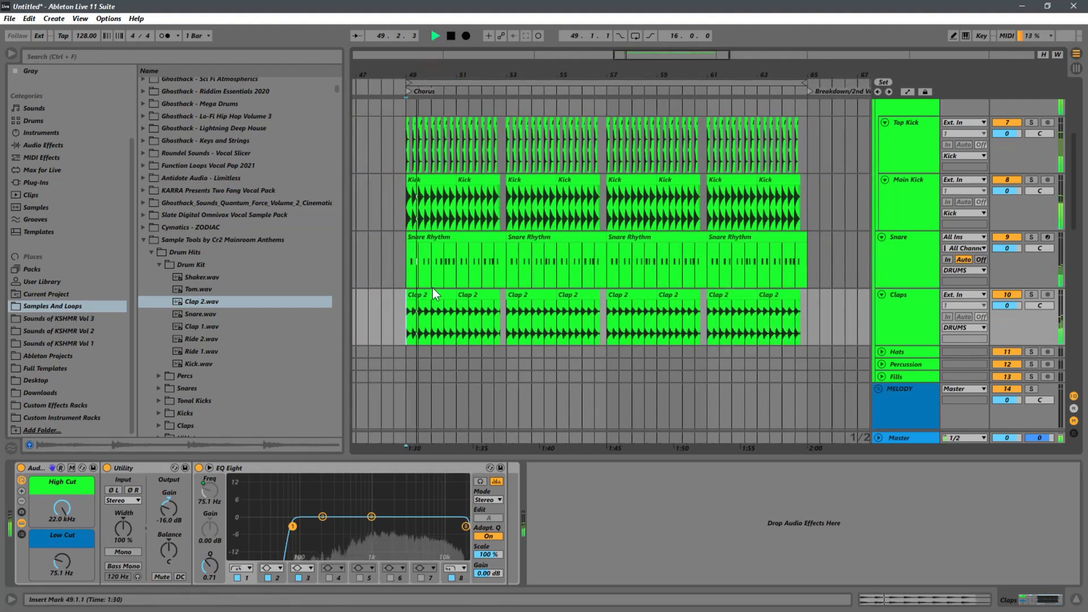
key(space)
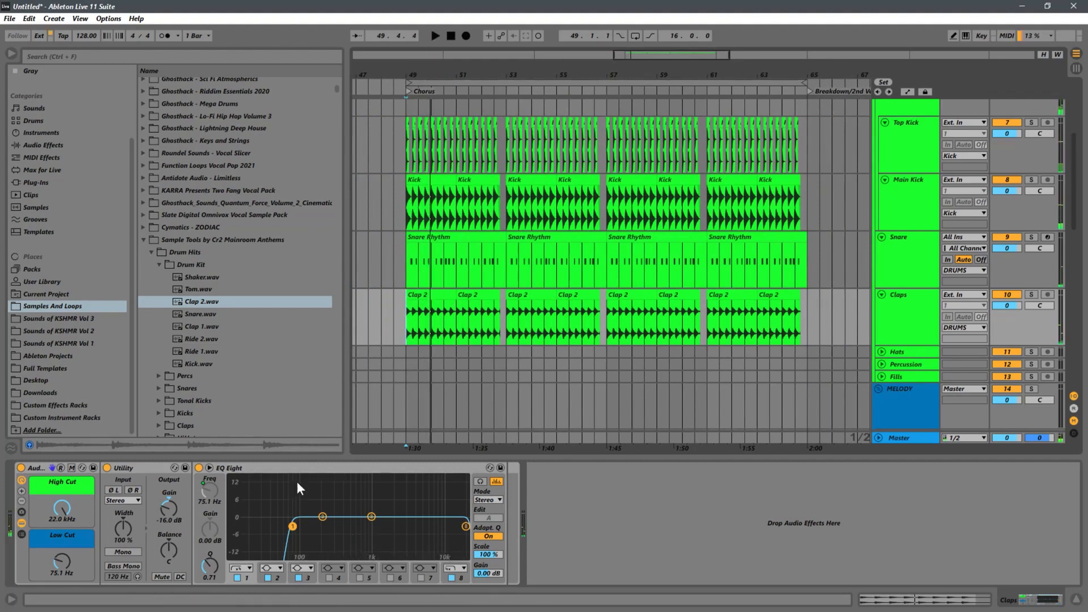
click(171, 512)
key(space)
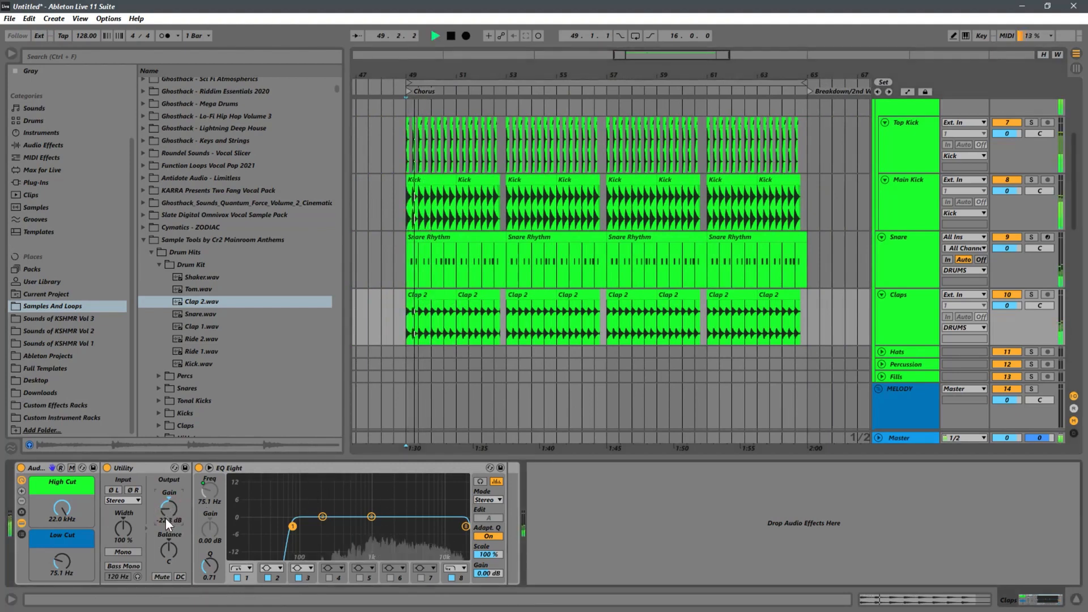
drag(166, 519, 168, 516)
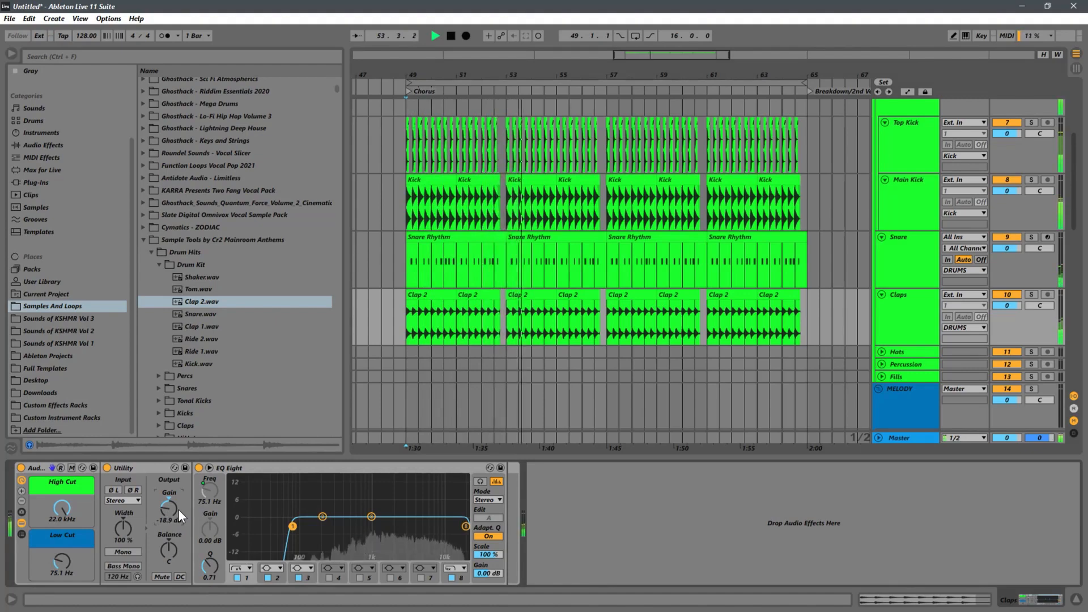
key(space)
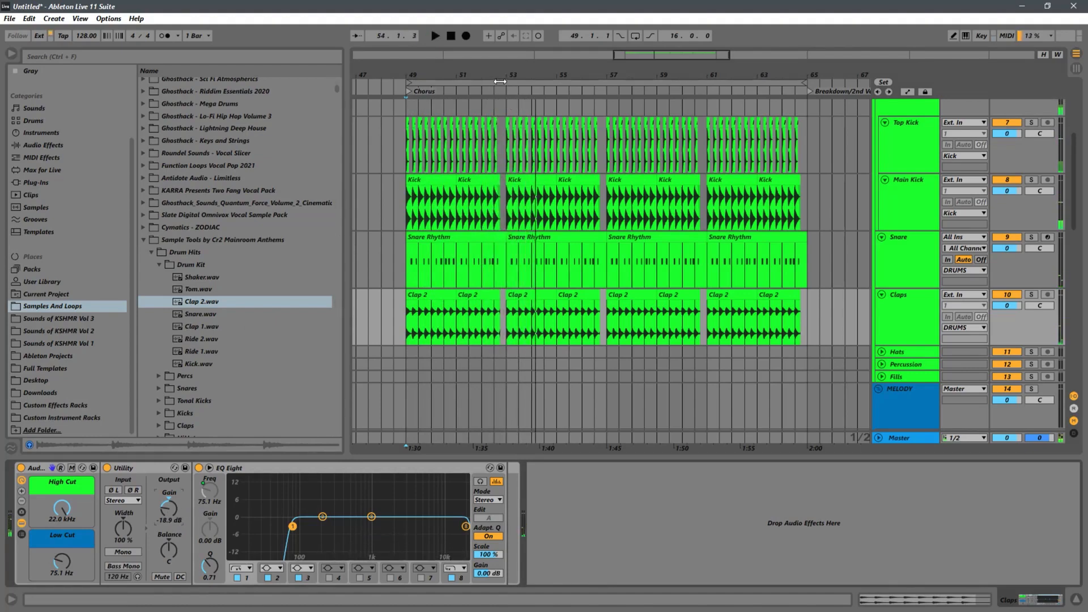
Step: Add a short fade-out to the last Clap 2 clip of each four-bar group in the Chorus
scroll(579, 204, up, 5)
scroll(579, 204, up, 2)
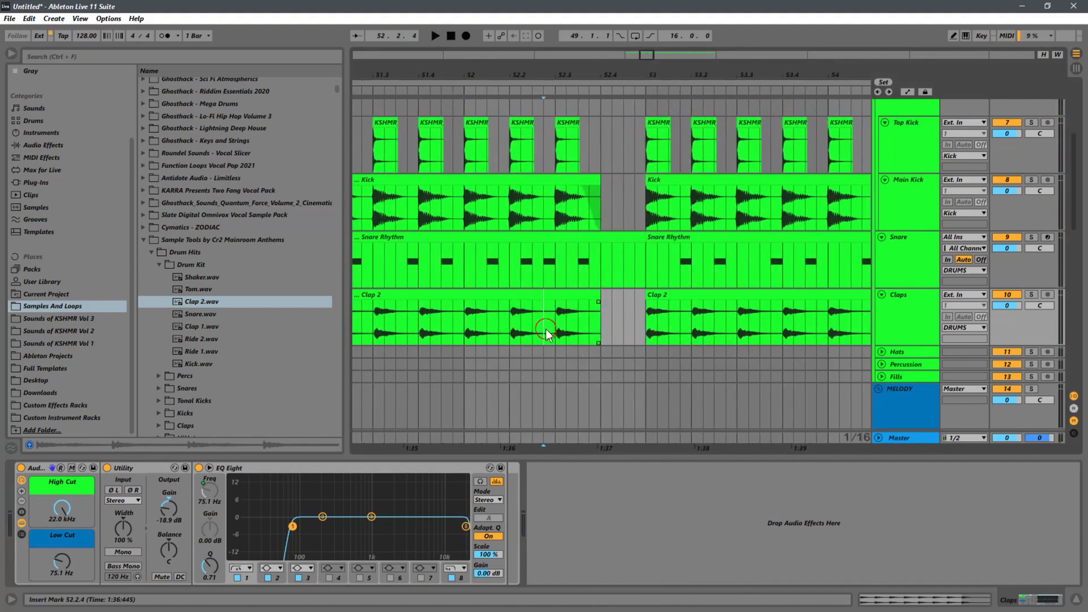
click(598, 304)
scroll(698, 257, down, 5)
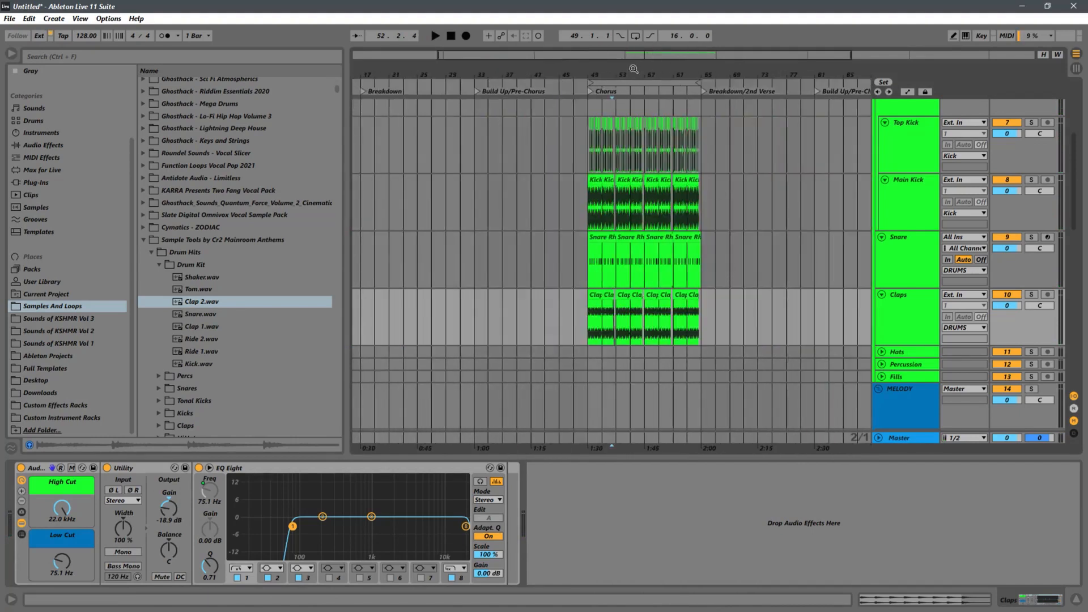
scroll(698, 258, up, 5)
click(634, 332)
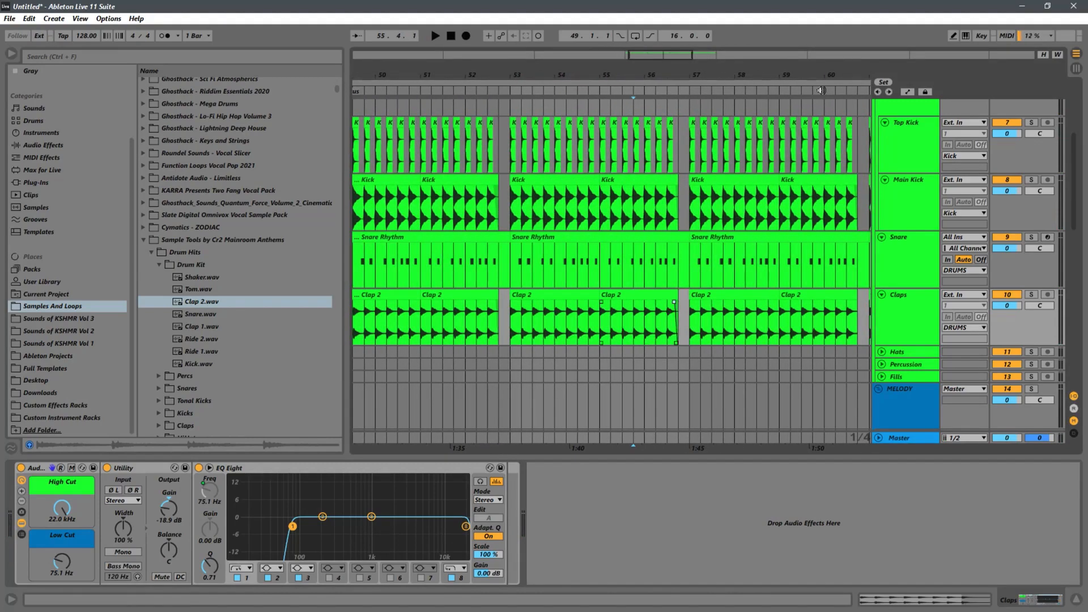
drag(843, 70, 675, 79)
click(679, 316)
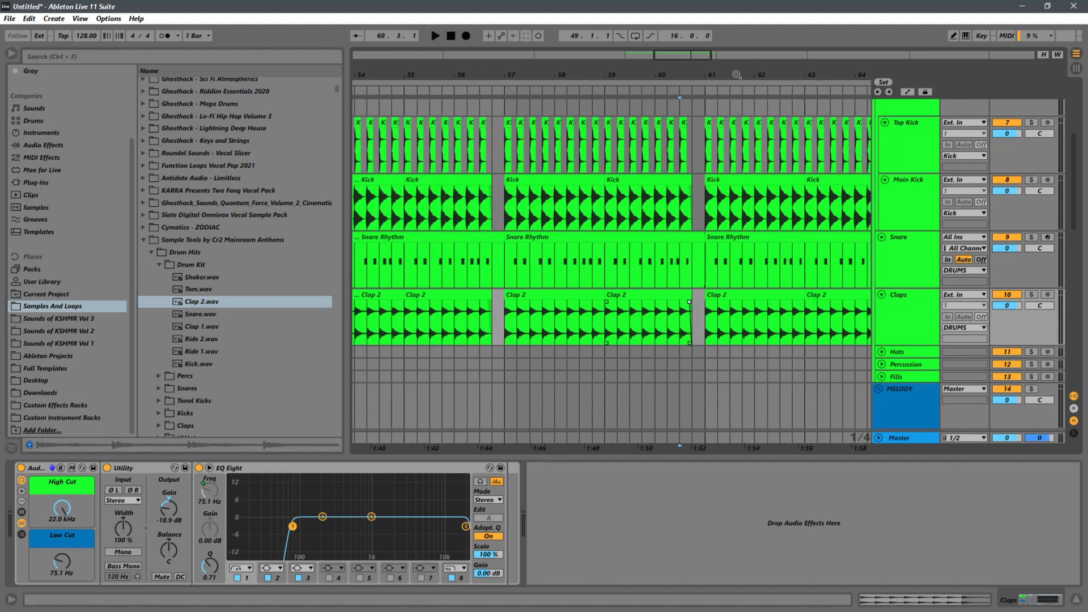
drag(791, 74, 574, 81)
click(679, 327)
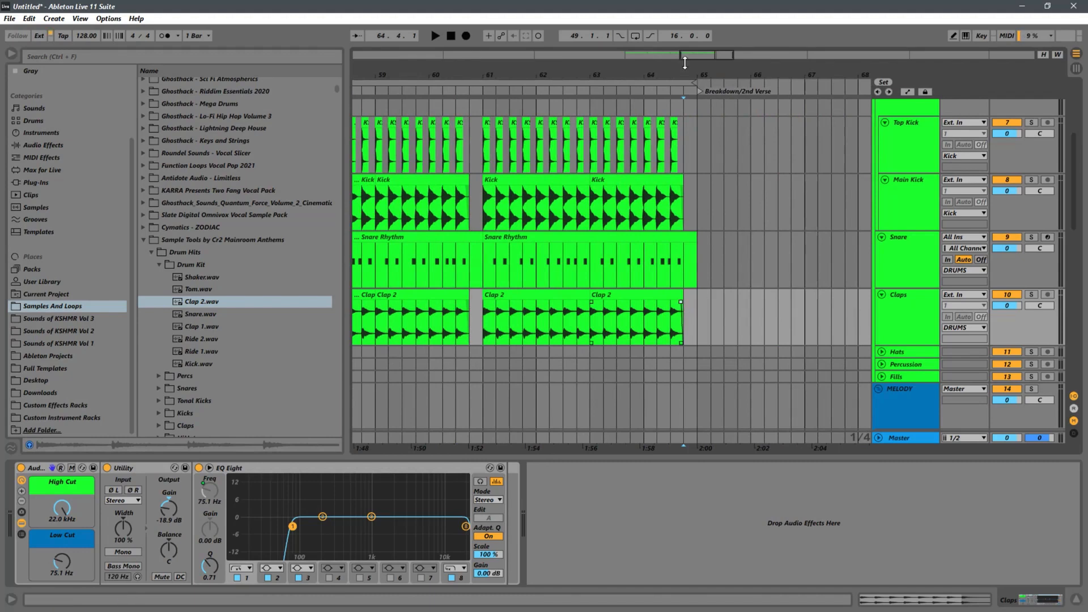
Step: Play the whole Chorus from bar 49 to bar 65 to check the claps against the kicks and snare
drag(517, 74, 655, 37)
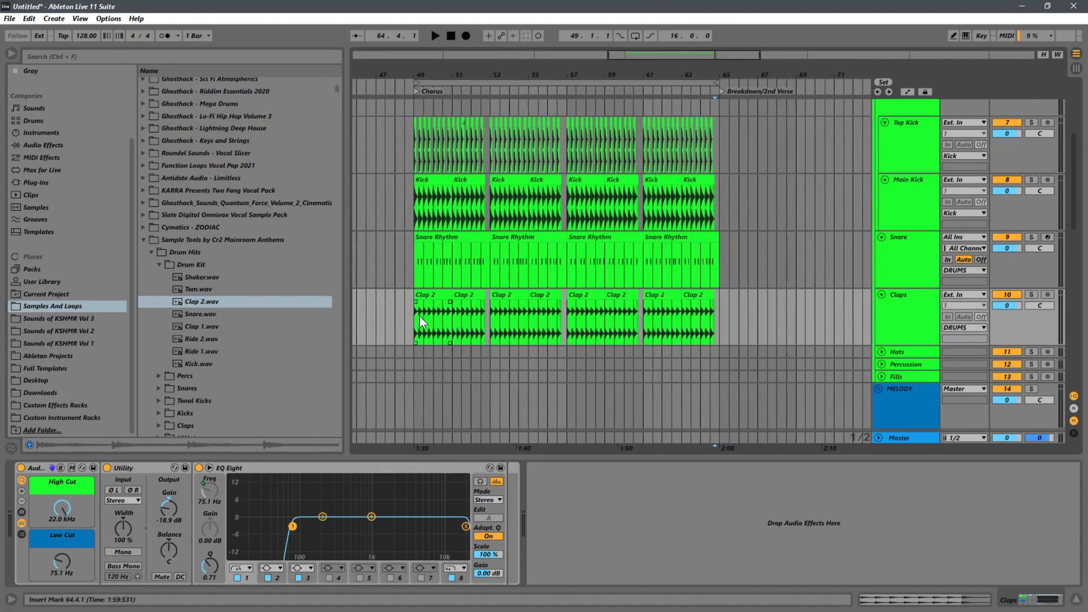
click(420, 317)
key(space)
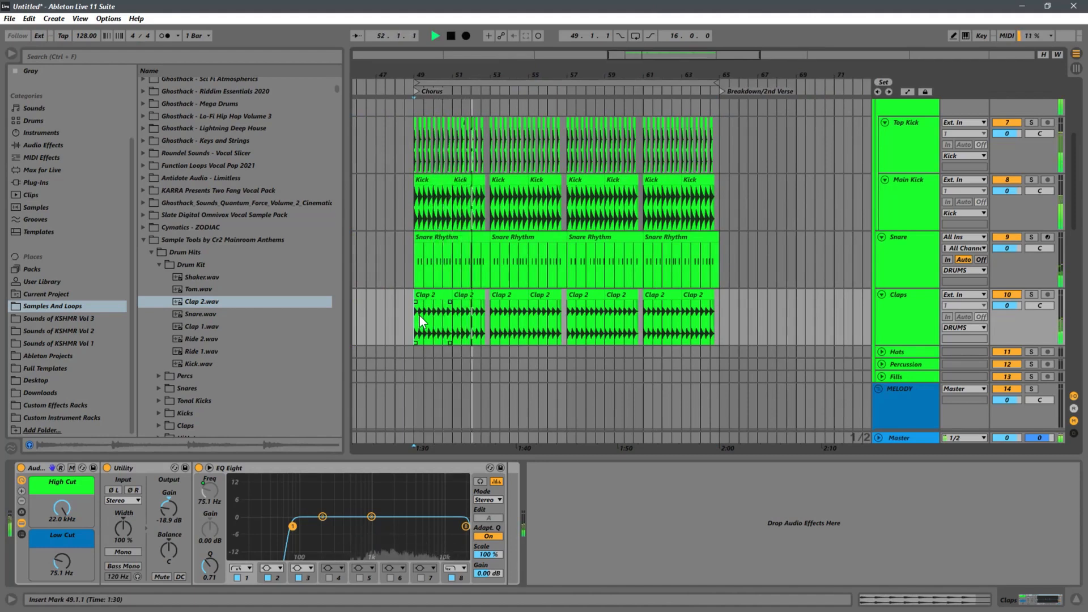
right_click(420, 315)
click(404, 316)
click(413, 319)
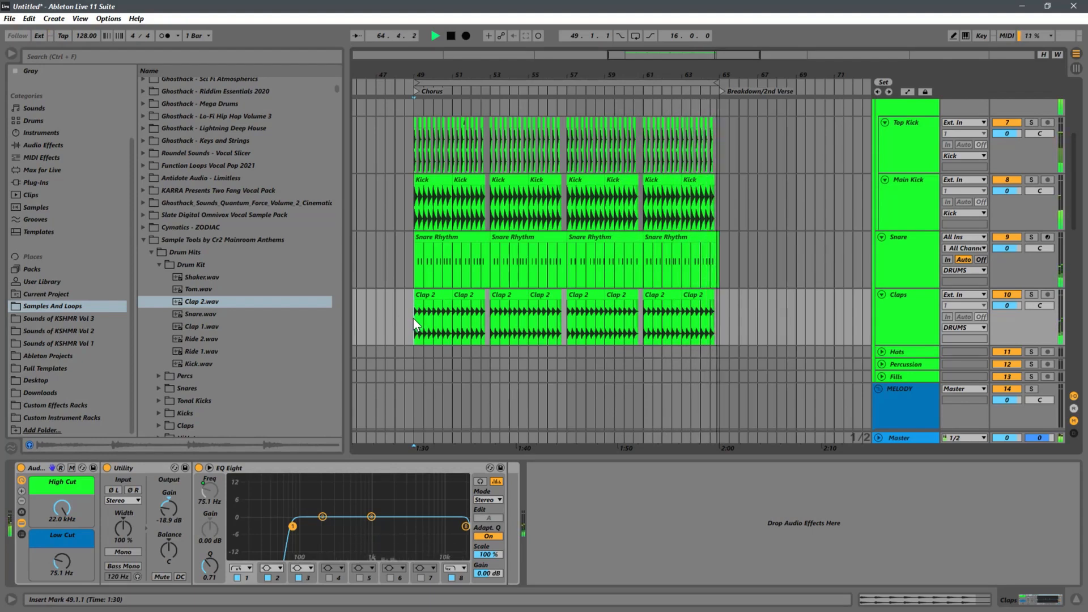
key(space)
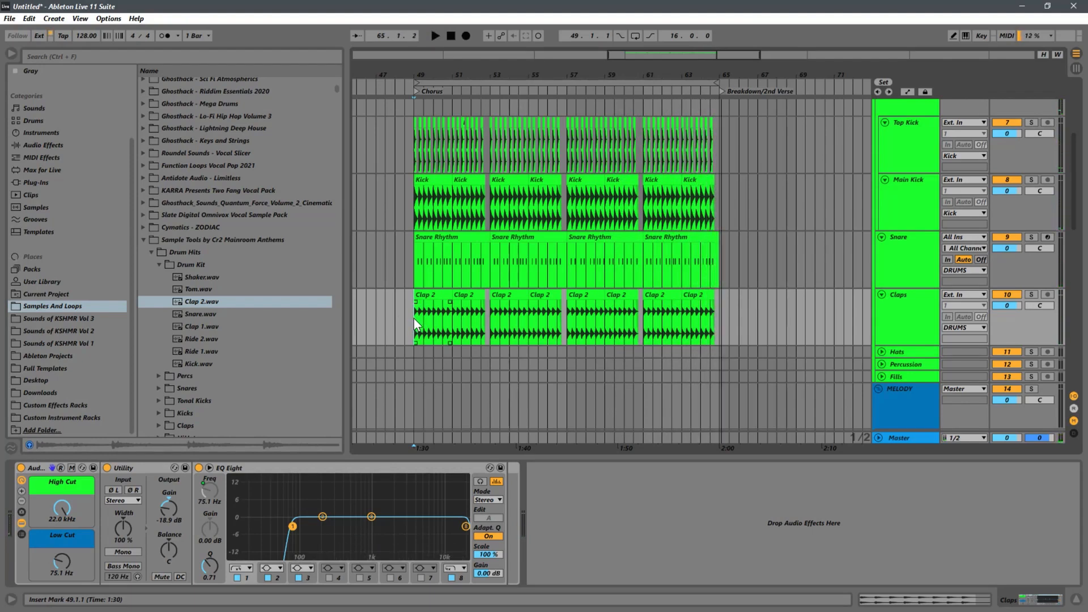
Step: Unfold the Percussion track and audition Tom.wav from the Cr2 drum kit
scroll(524, 291, down, 2)
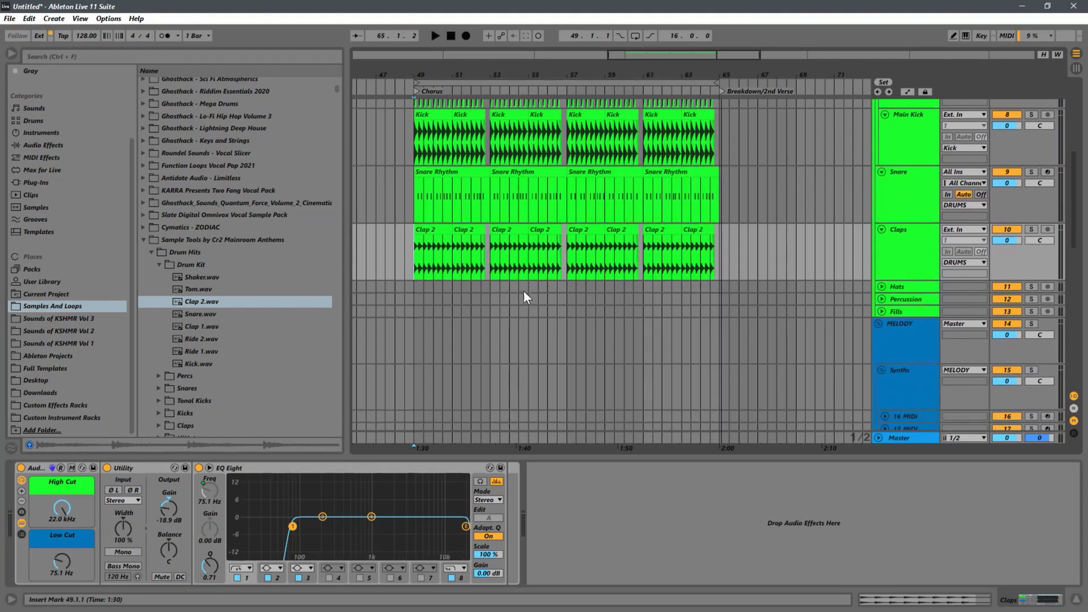
click(893, 279)
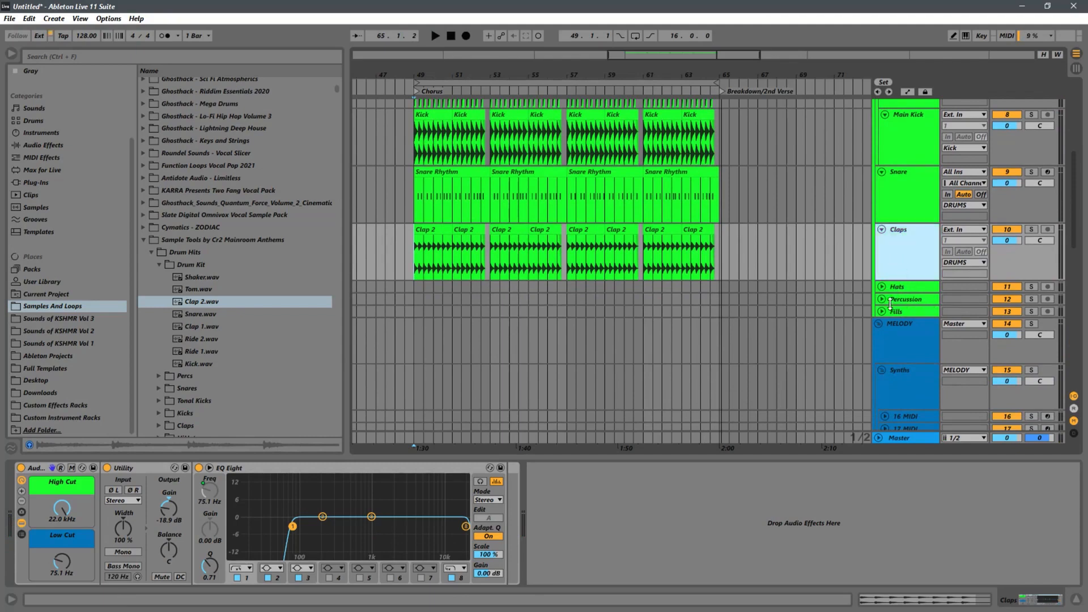
click(883, 300)
click(909, 309)
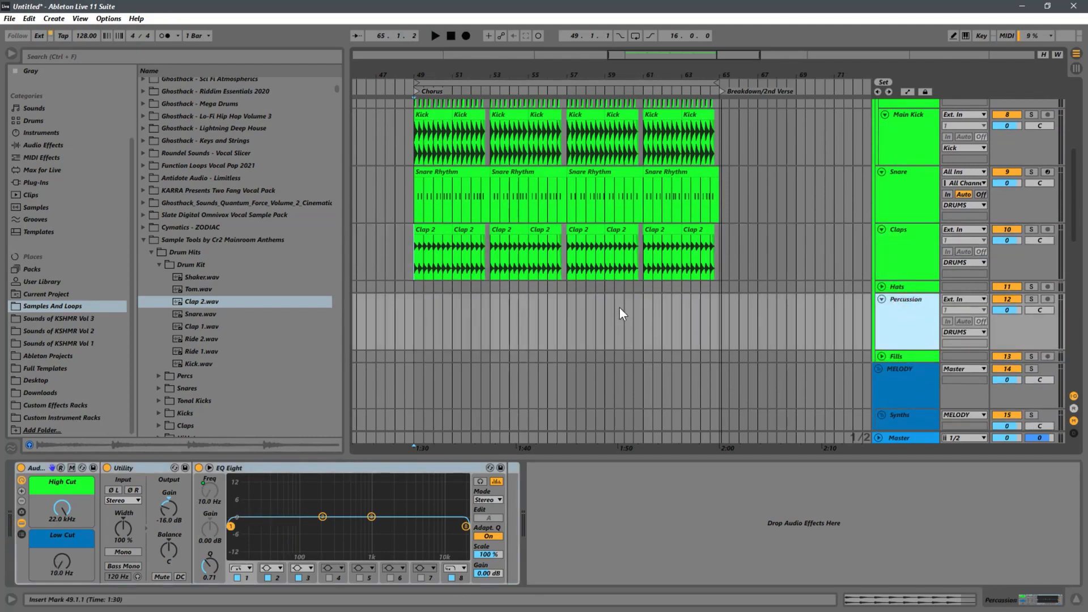
click(571, 310)
click(194, 290)
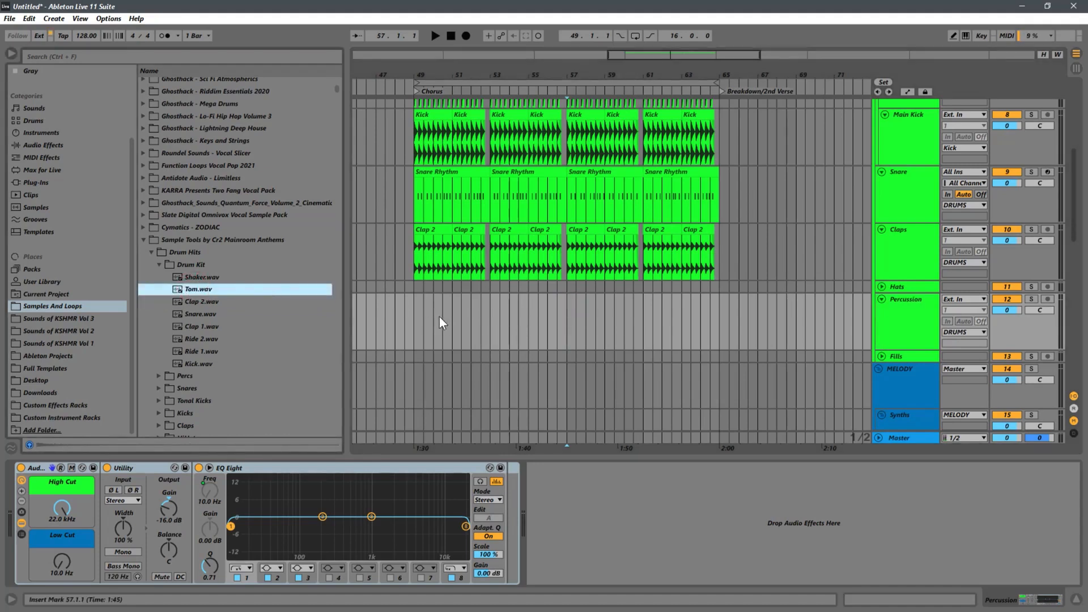
Step: Mark out bars 49 to 53 and 53 to 57 on the Percussion track and return the insert marker to the Chorus start
click(414, 310)
click(910, 326)
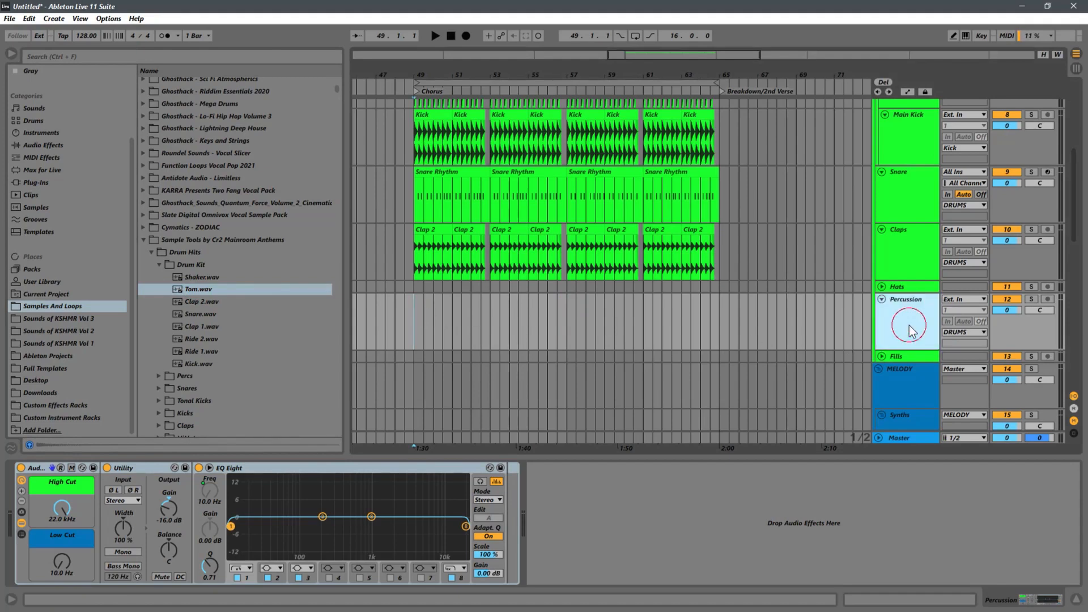
drag(491, 315, 421, 308)
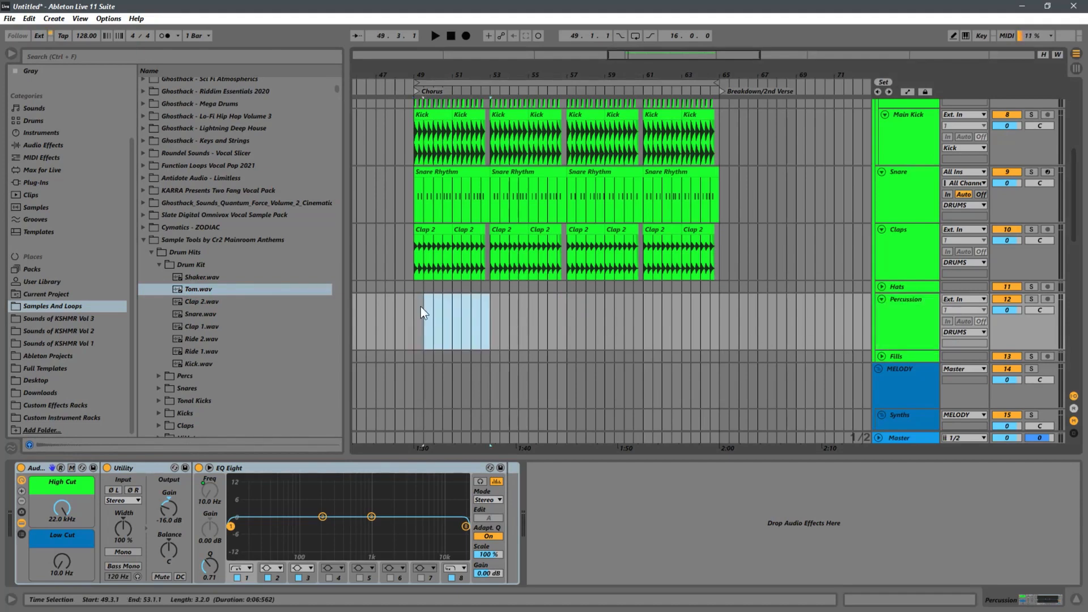
click(907, 326)
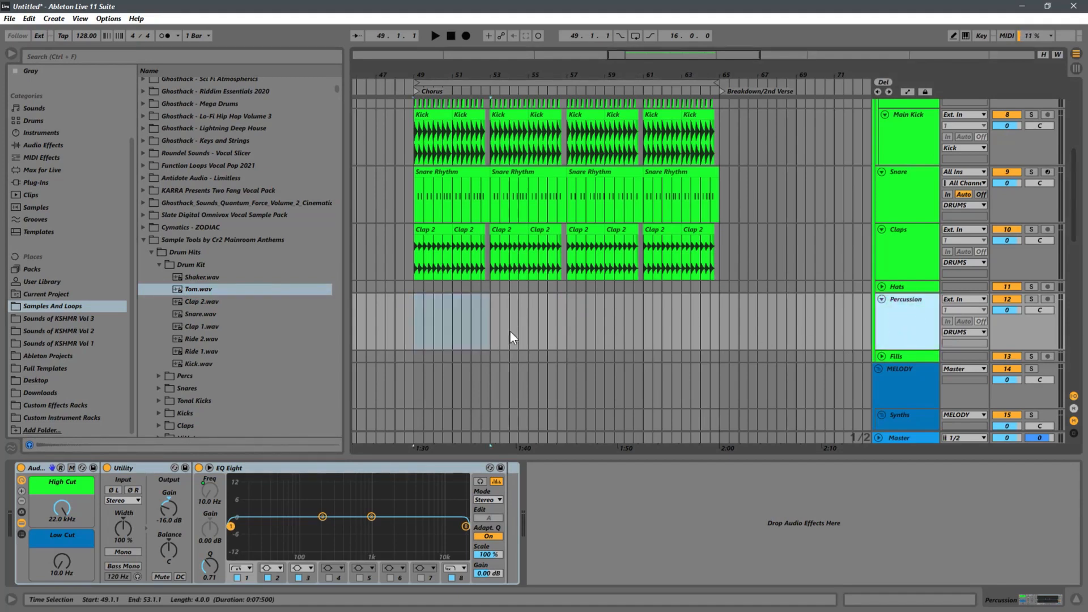
drag(491, 332, 566, 319)
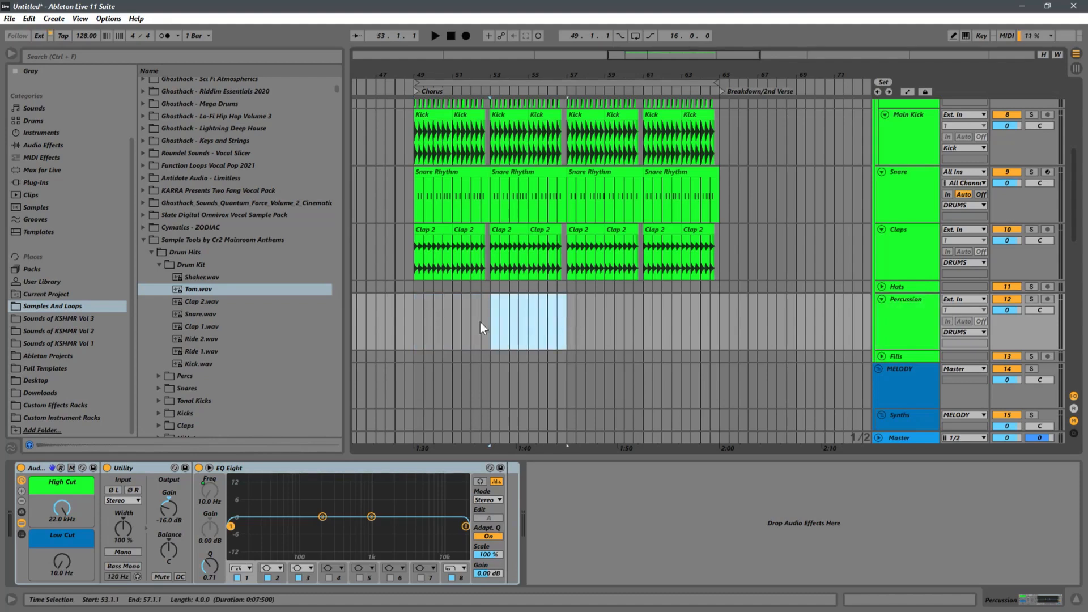
click(413, 319)
scroll(441, 310, up, 2)
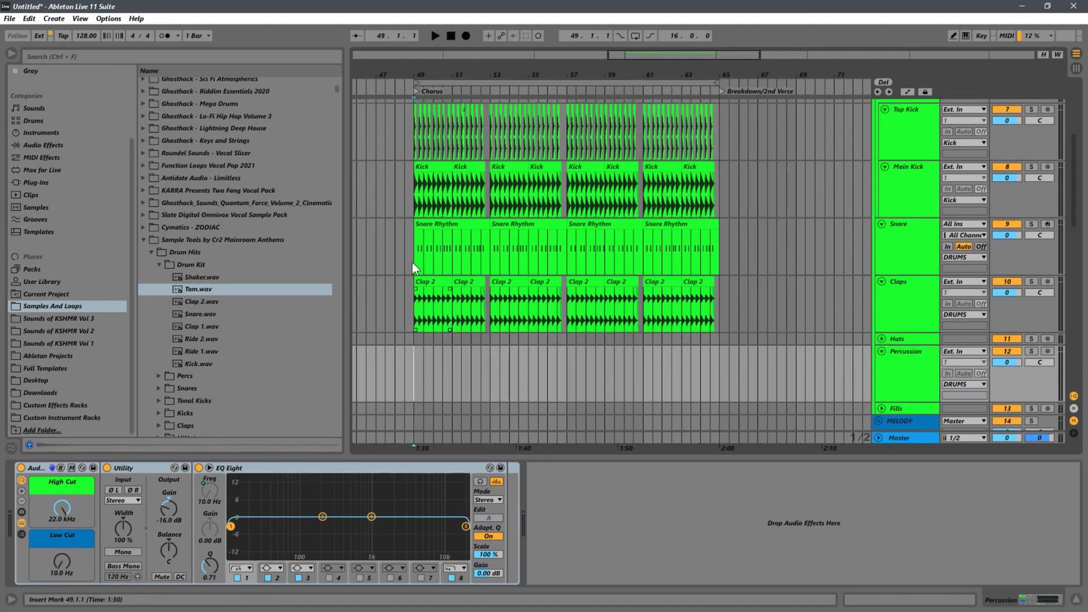
click(418, 242)
scroll(510, 281, down, 2)
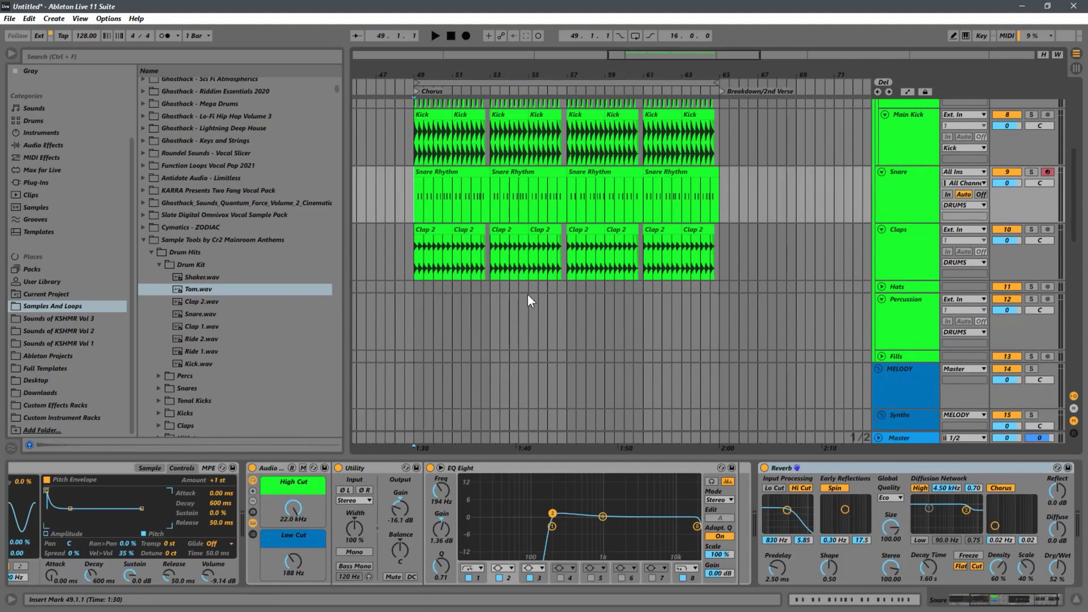
click(415, 322)
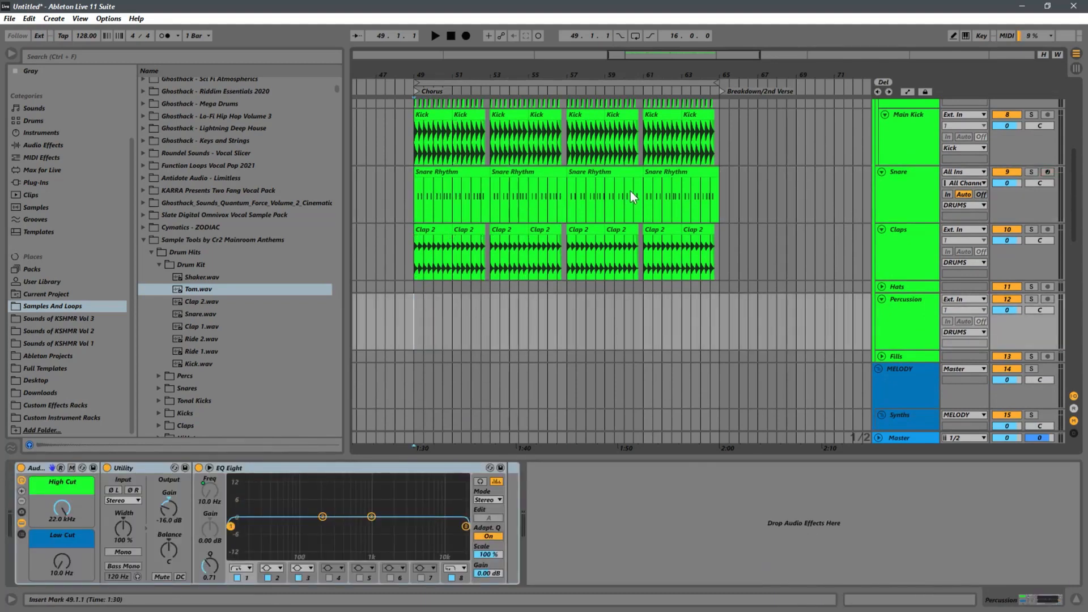
drag(733, 184, 417, 192)
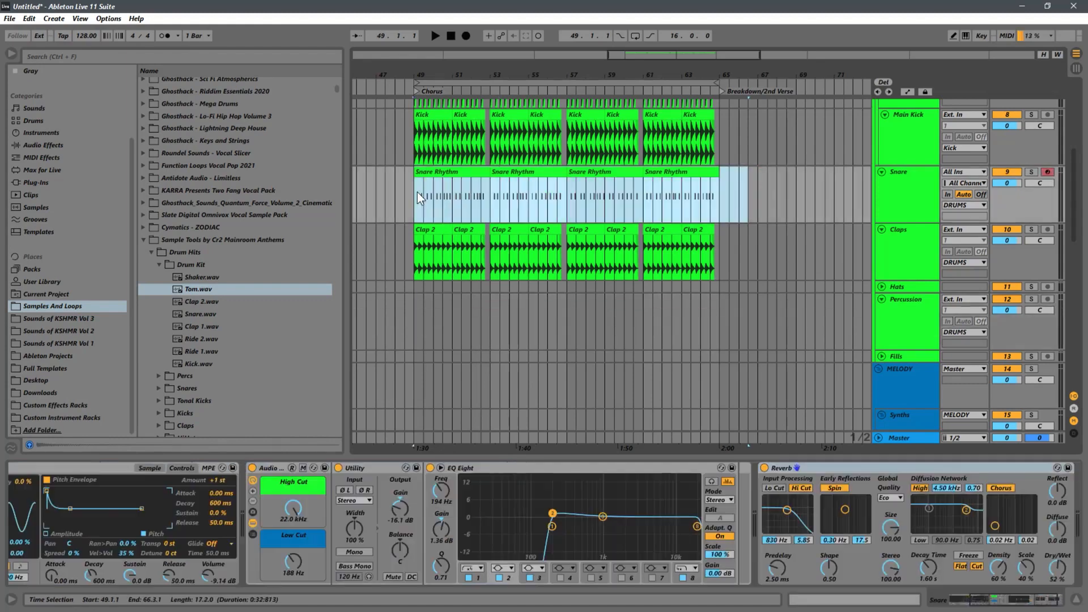
click(710, 320)
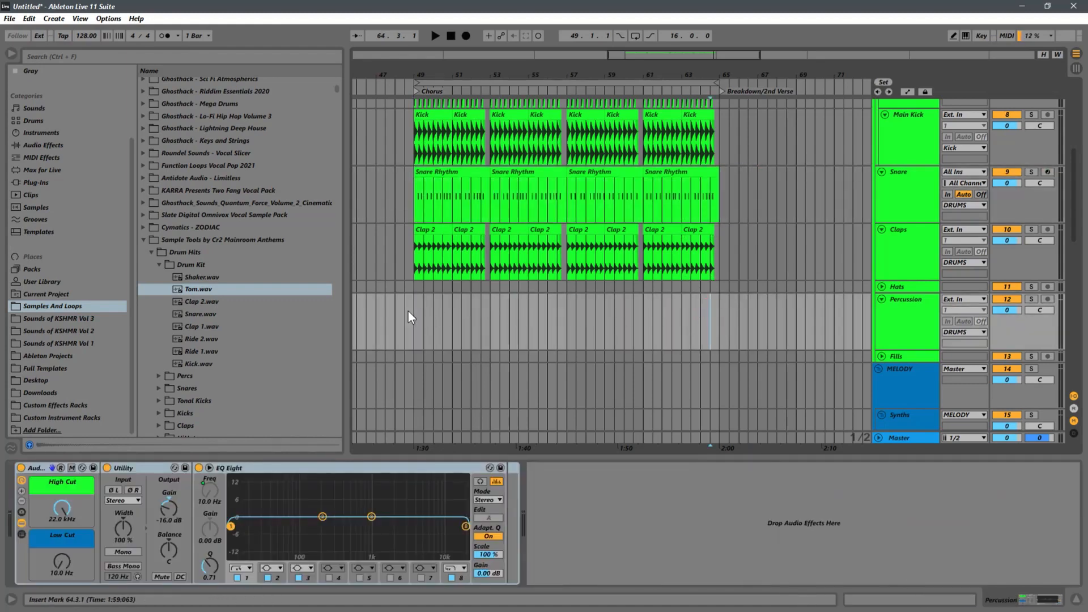
Step: Replace the Percussion audio track with a new MIDI track and assign the DRUMS group's color to its grouped tracks and clips
click(896, 319)
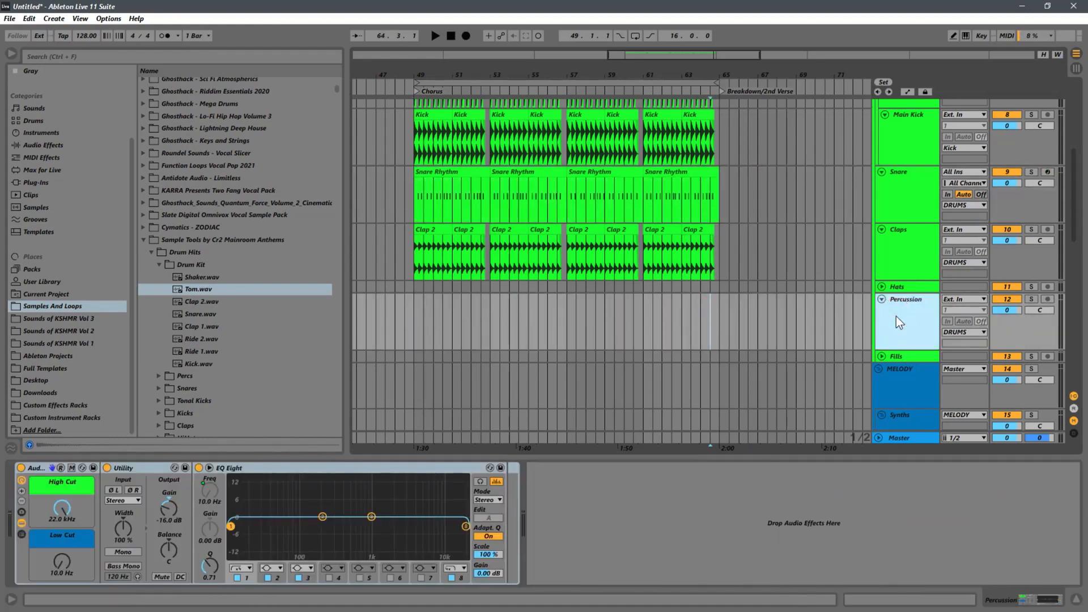
key(ctrl+shift+t)
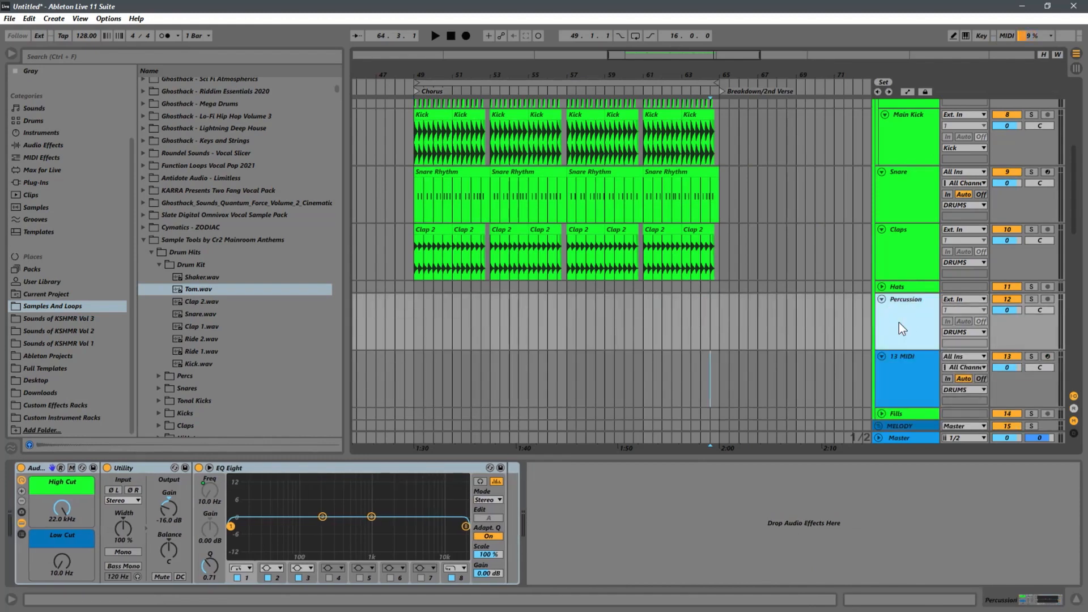
scroll(896, 322, up, 5)
right_click(900, 136)
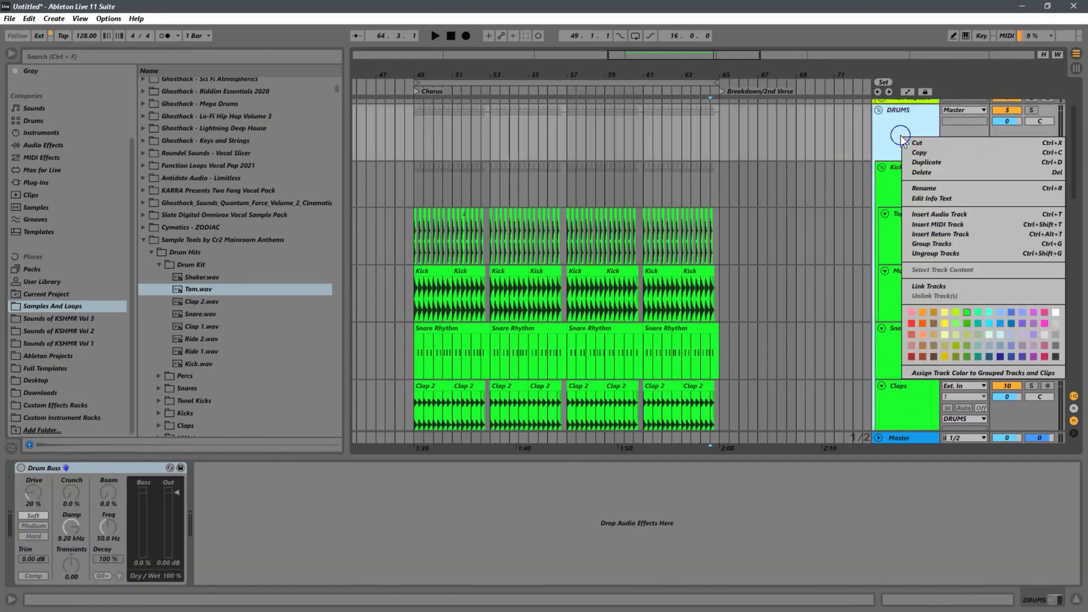
click(939, 372)
scroll(887, 306, down, 2)
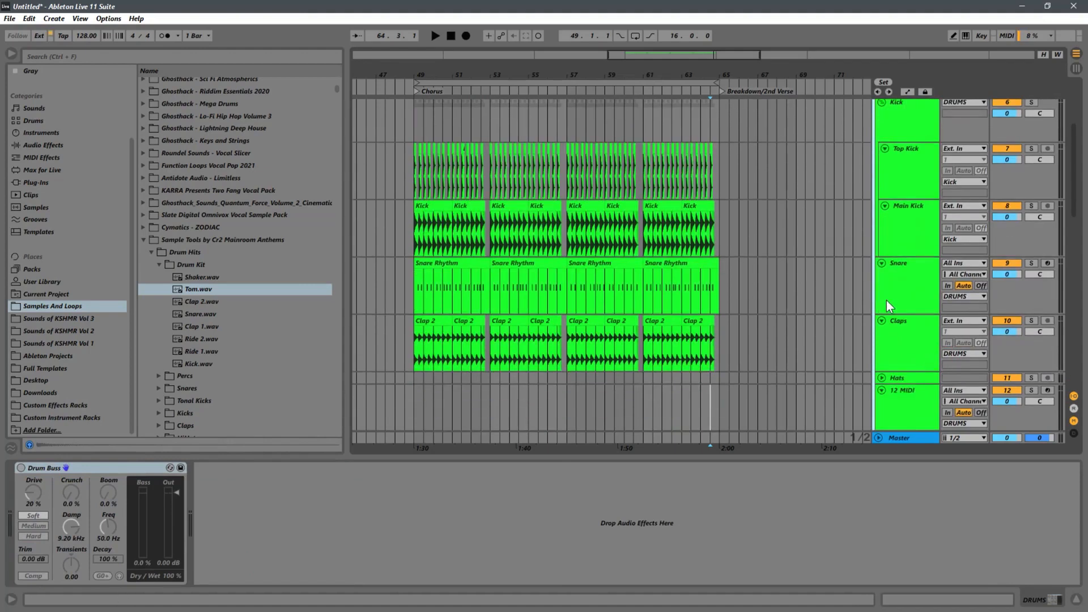
scroll(890, 306, down, 3)
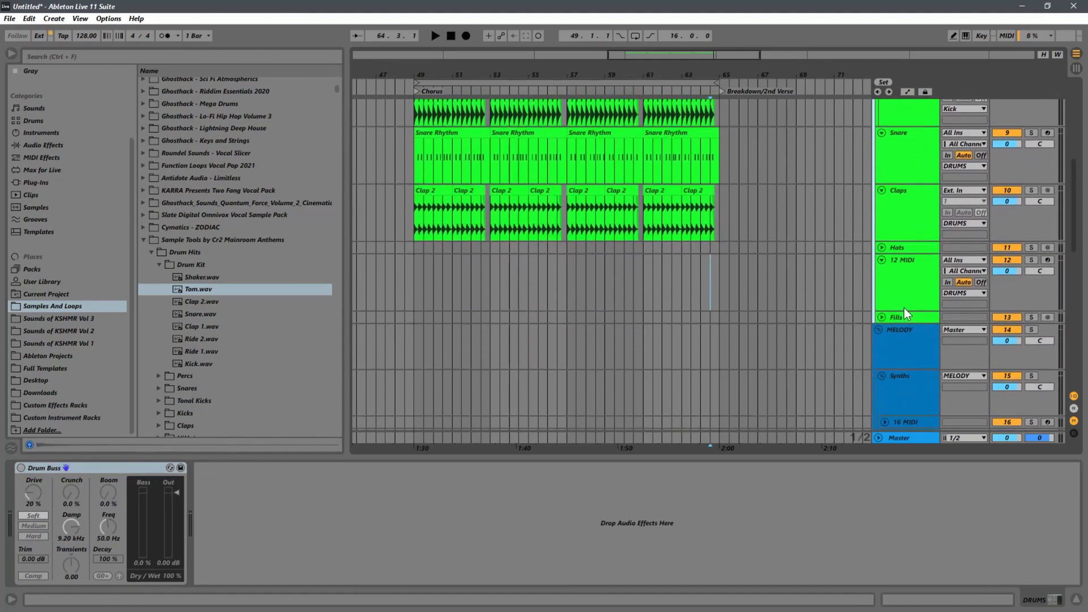
click(907, 291)
scroll(907, 295, up, 3)
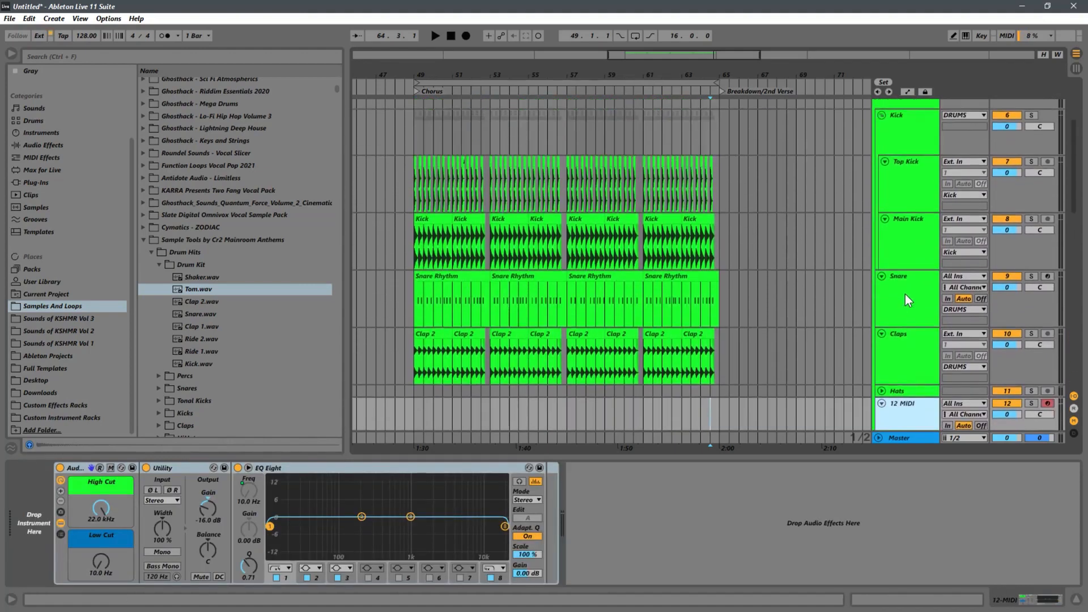
scroll(906, 294, up, 3)
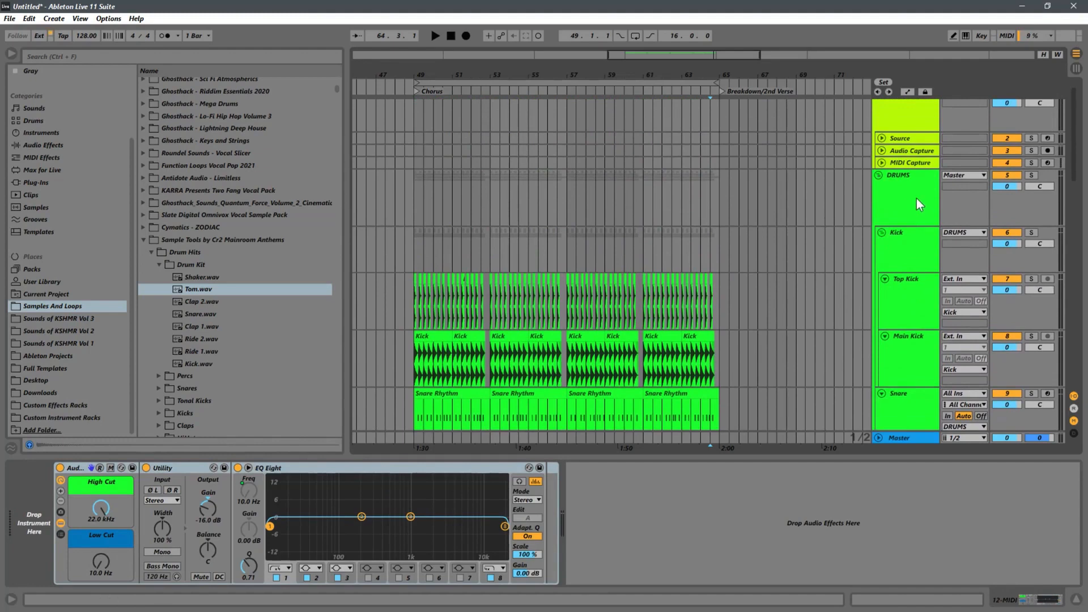
click(897, 192)
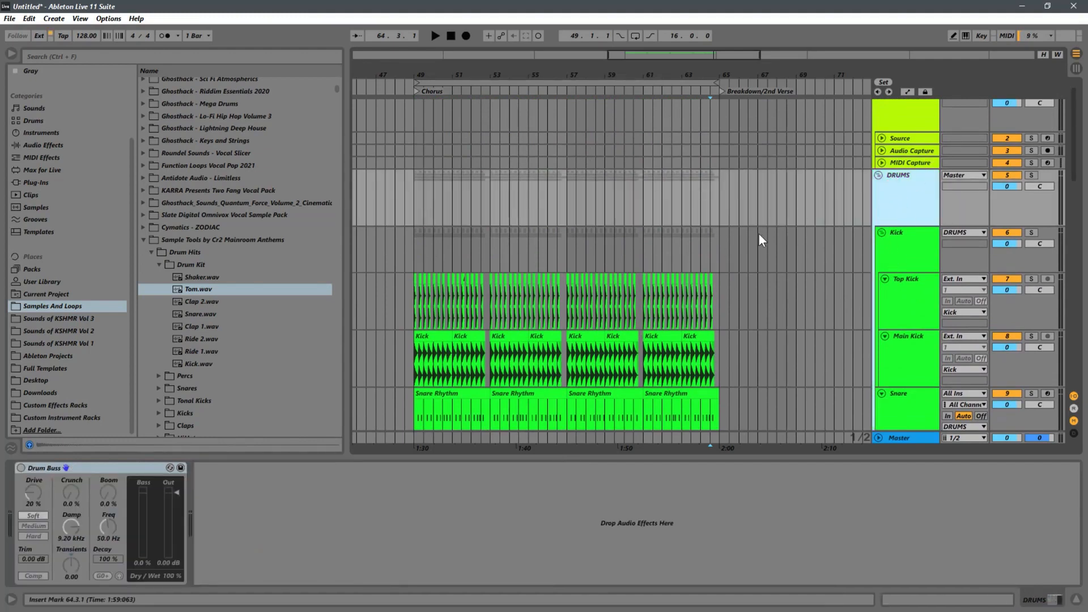
scroll(815, 298, down, 3)
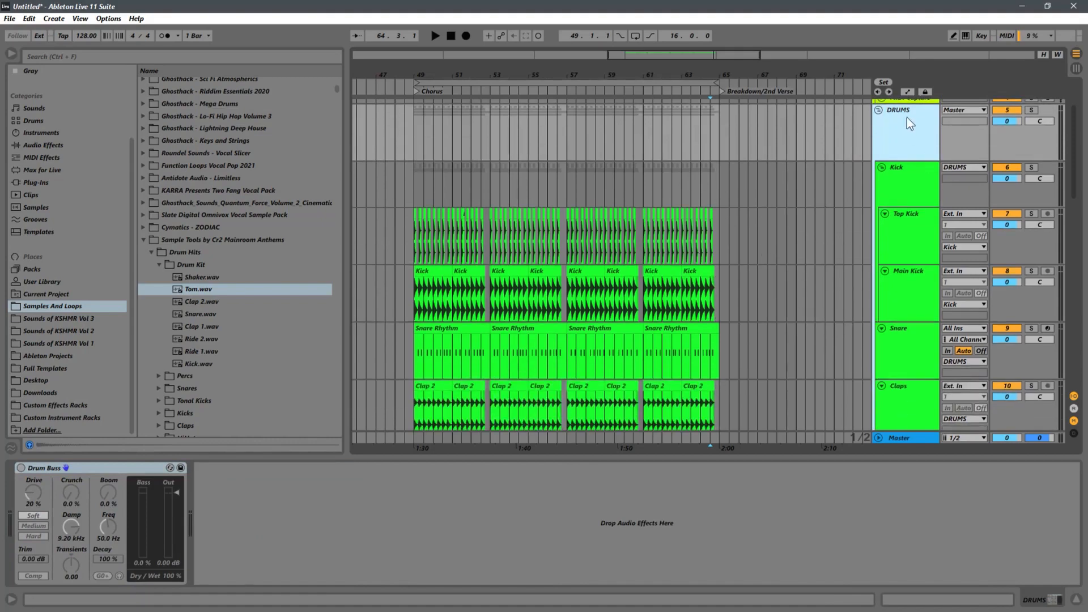
scroll(858, 236, down, 7)
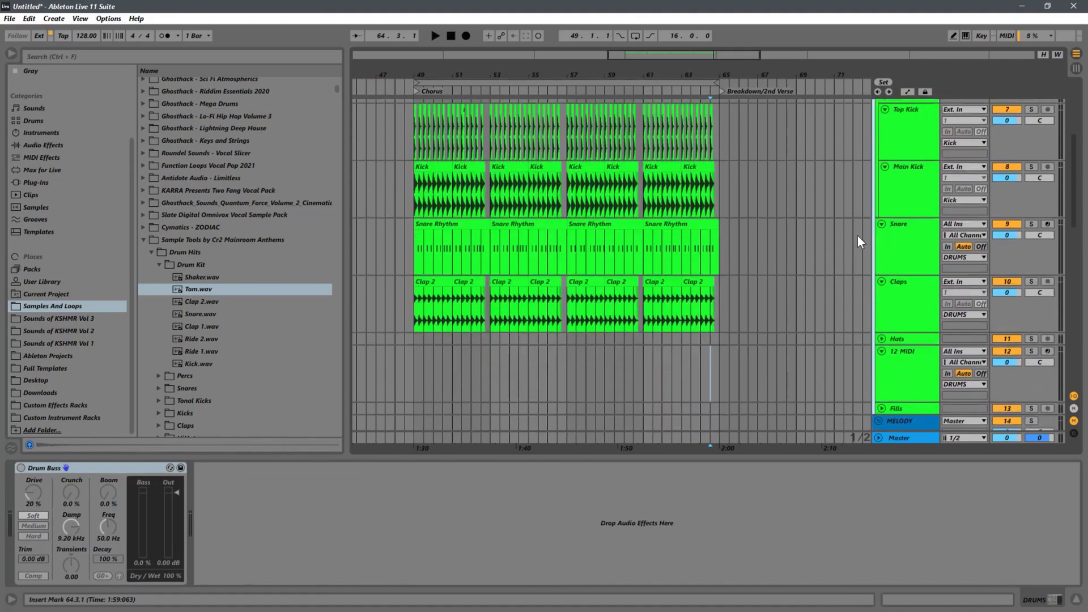
Step: Rename the new MIDI track between Hats and Fills as Percussion
right_click(899, 321)
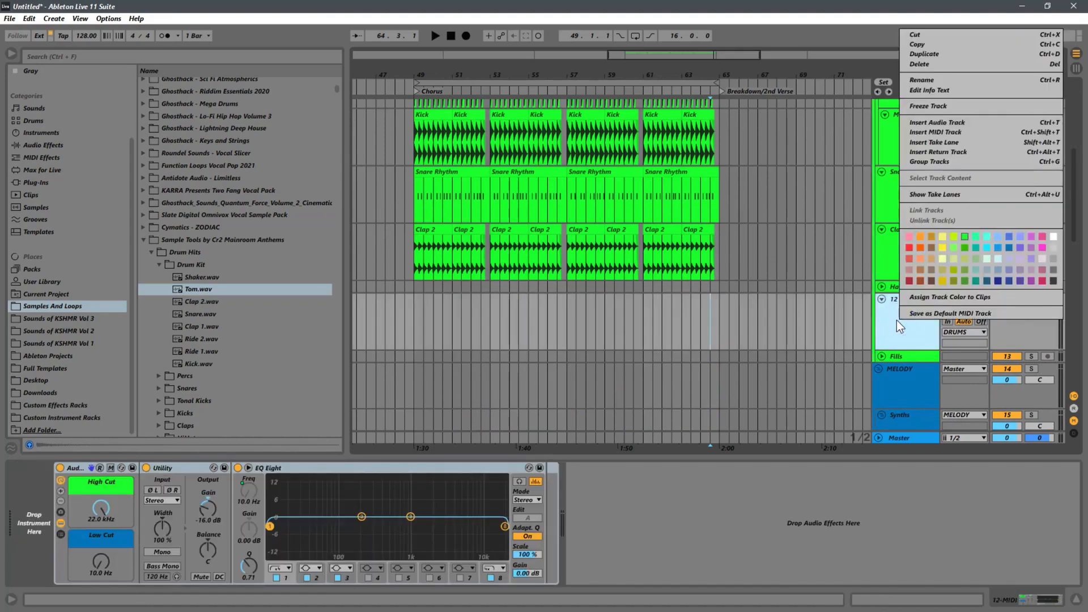
click(855, 326)
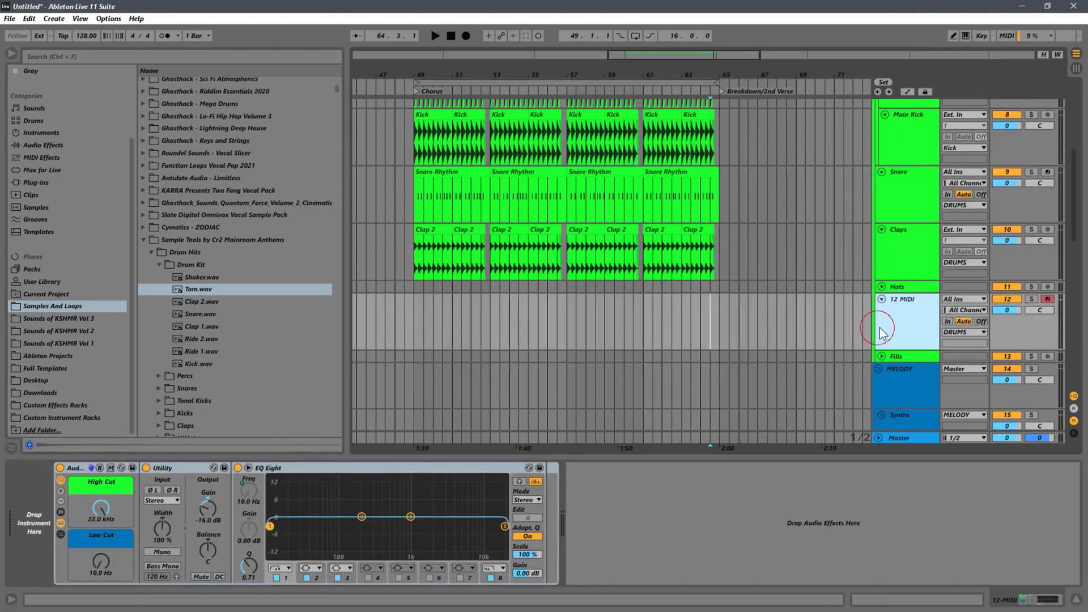
right_click(888, 320)
click(910, 372)
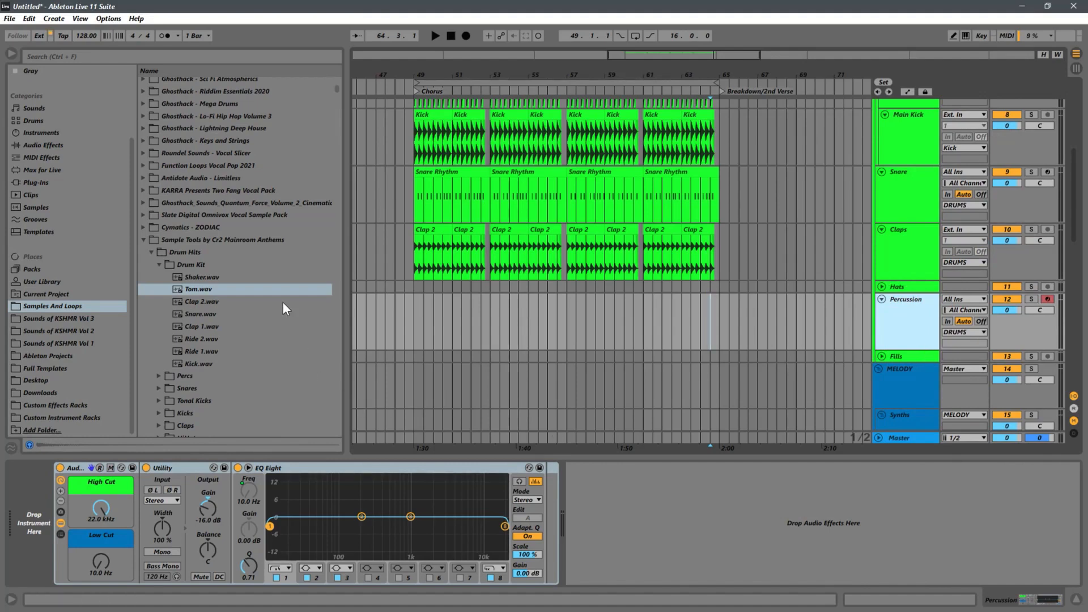
Step: Add a Simpler instrument to the start of the Percussion track's device chain
click(144, 240)
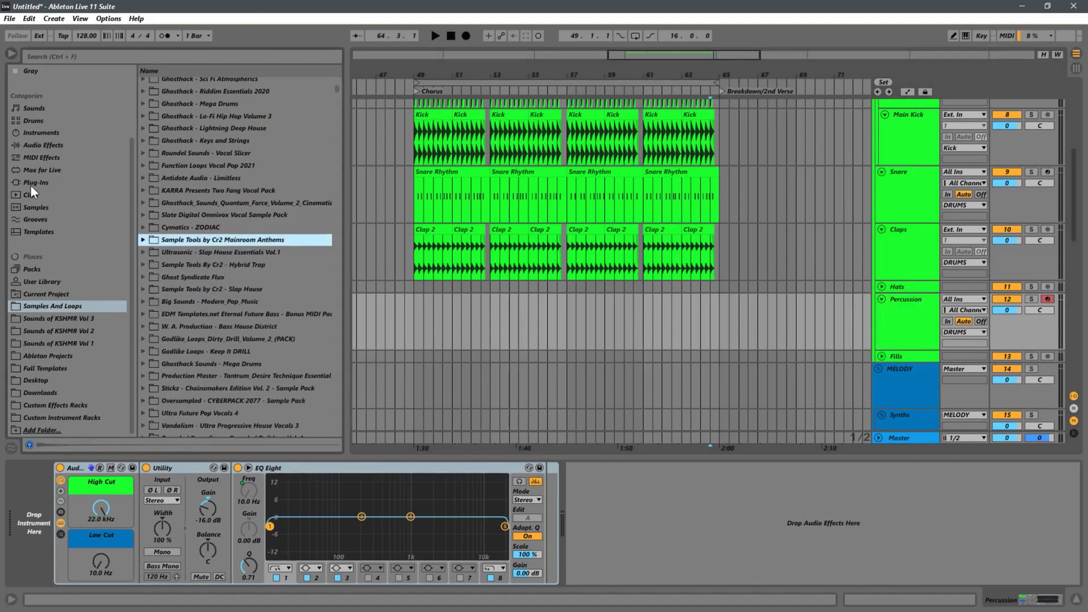
click(38, 146)
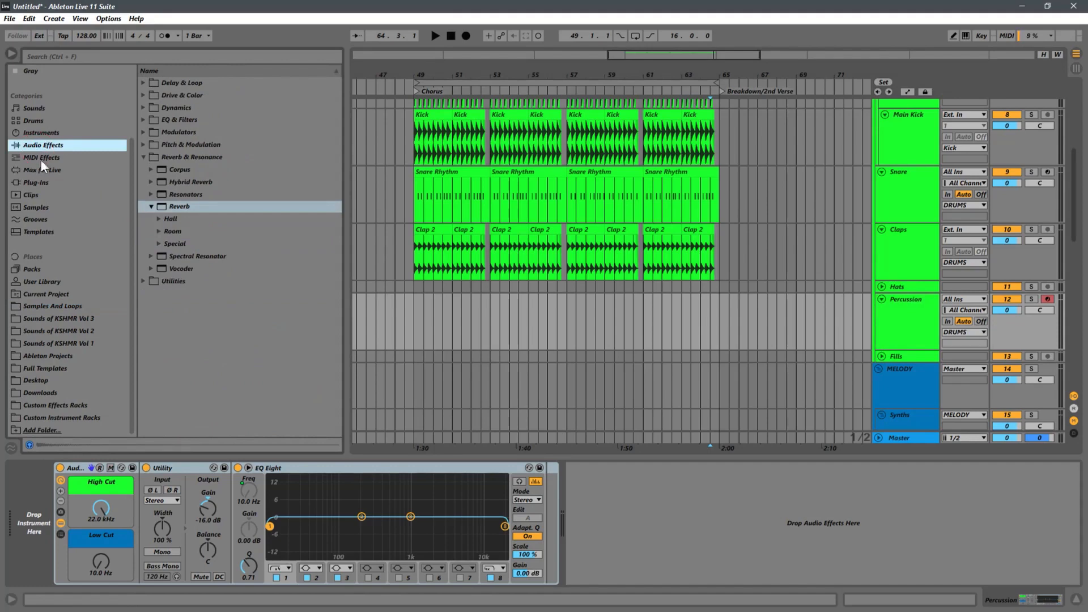
click(41, 132)
drag(172, 207, 46, 505)
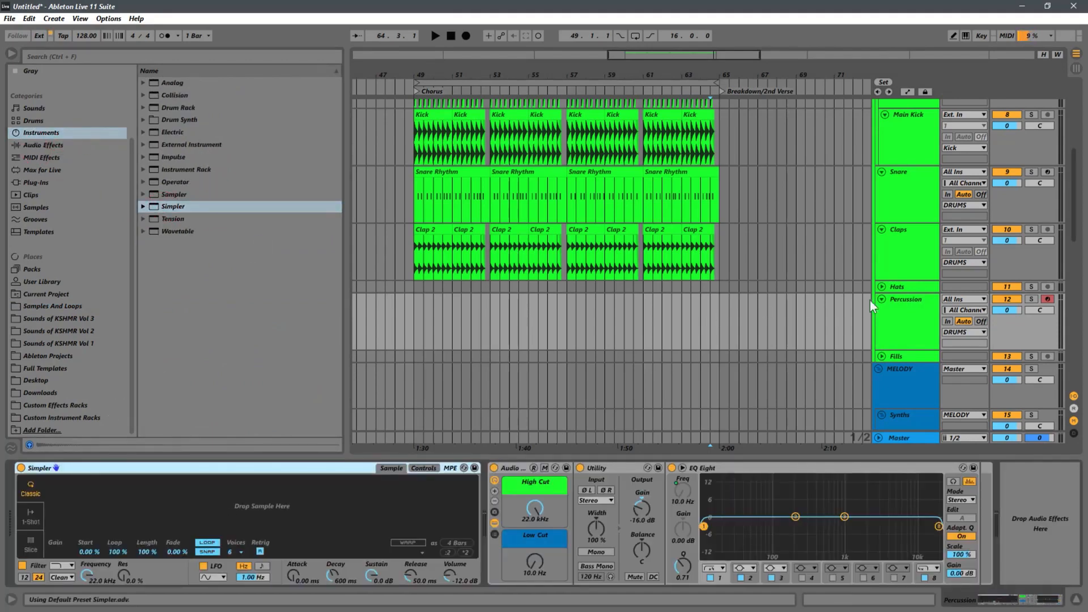
Step: Load Tom.wav from the Sample Tools by Cr2 Mainroom Anthems drum kit into the Percussion track's Simpler
click(65, 307)
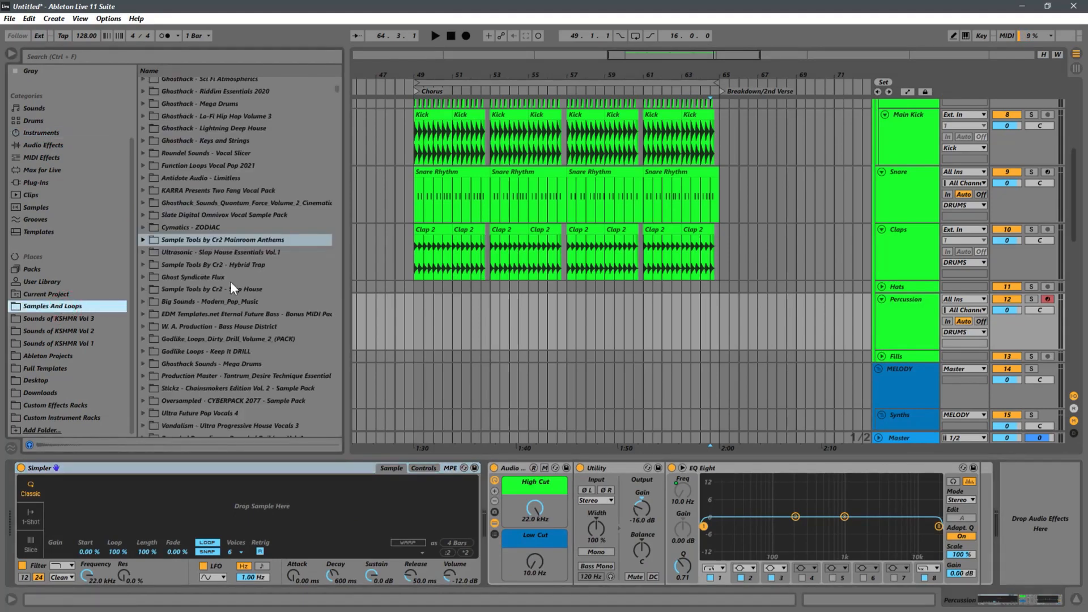
click(144, 240)
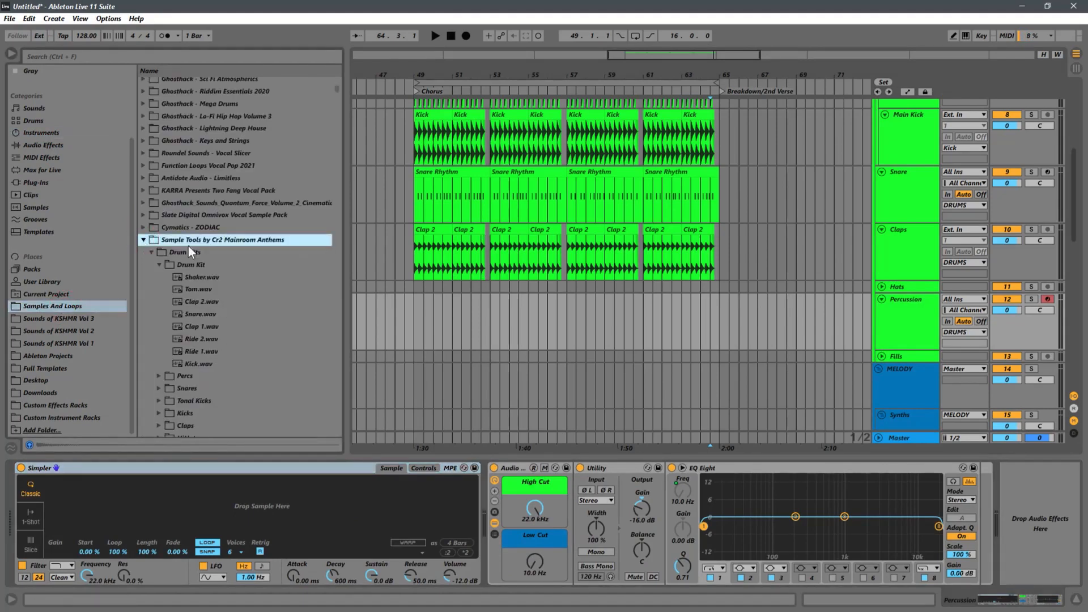
click(189, 290)
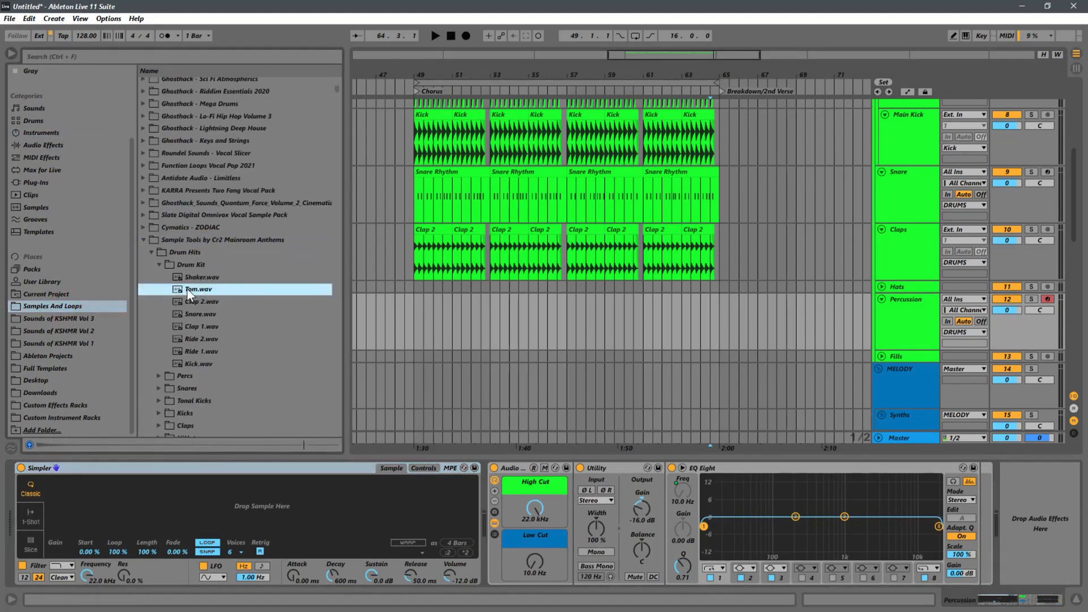
drag(187, 289, 267, 499)
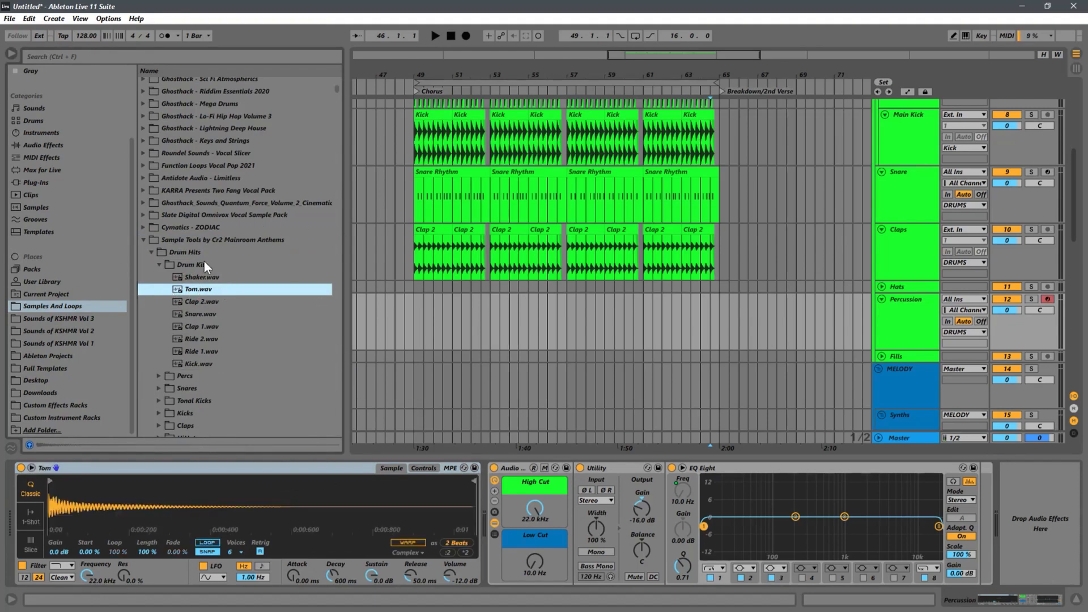
Step: Add the Spectrum analyzer from the Utilities audio effects after EQ Eight on the Percussion track
click(159, 265)
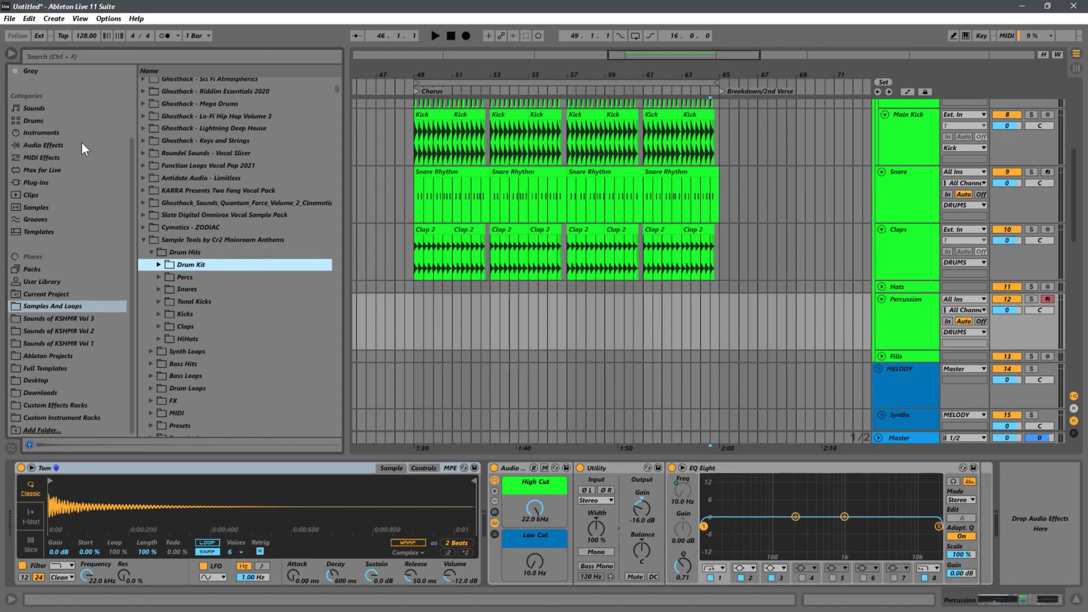
click(56, 146)
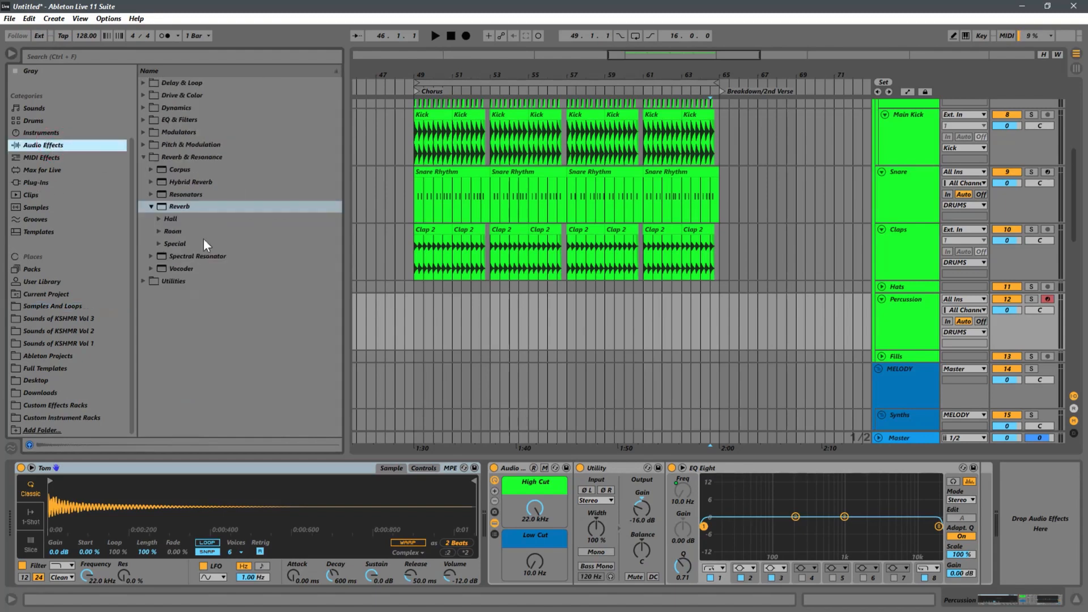
click(142, 282)
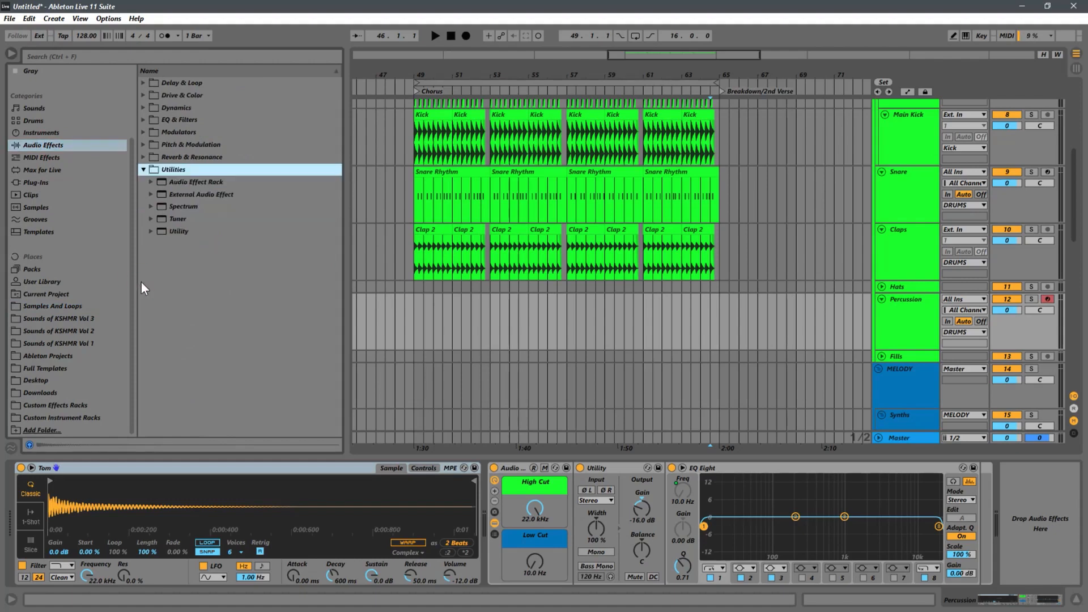
click(176, 206)
drag(1023, 459, 1036, 496)
Step: Play the tom with the Spectrum display enlarged and read the note of its lowest frequency peak
key(space)
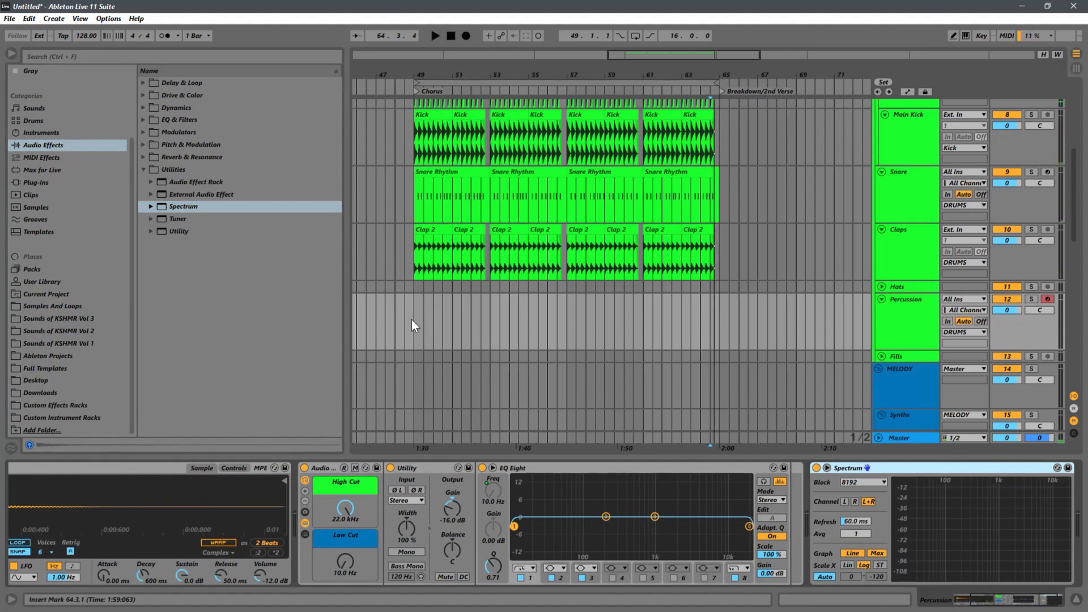
click(902, 314)
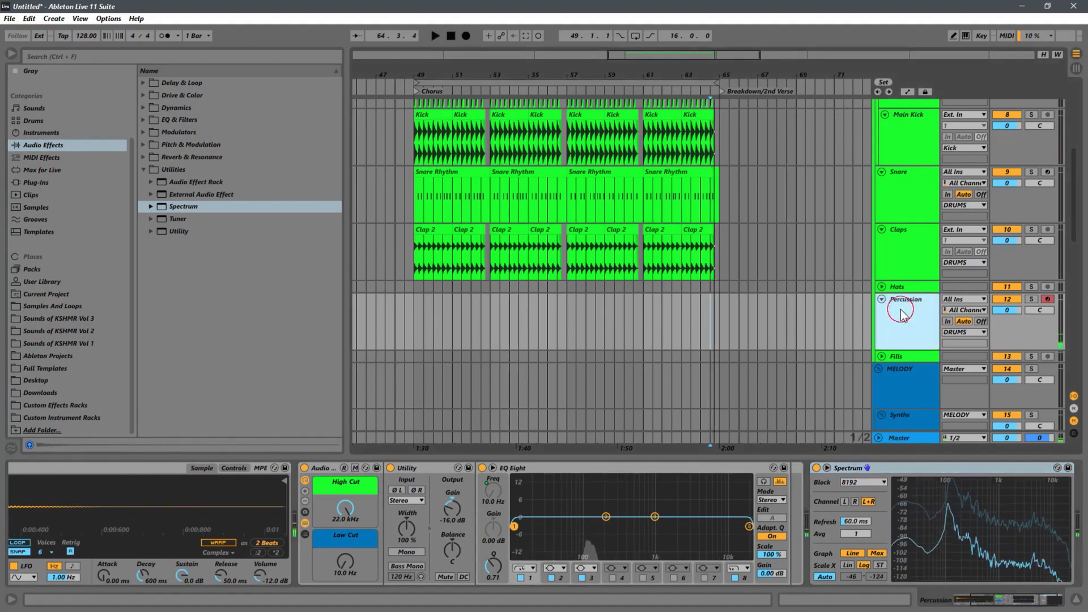
click(828, 466)
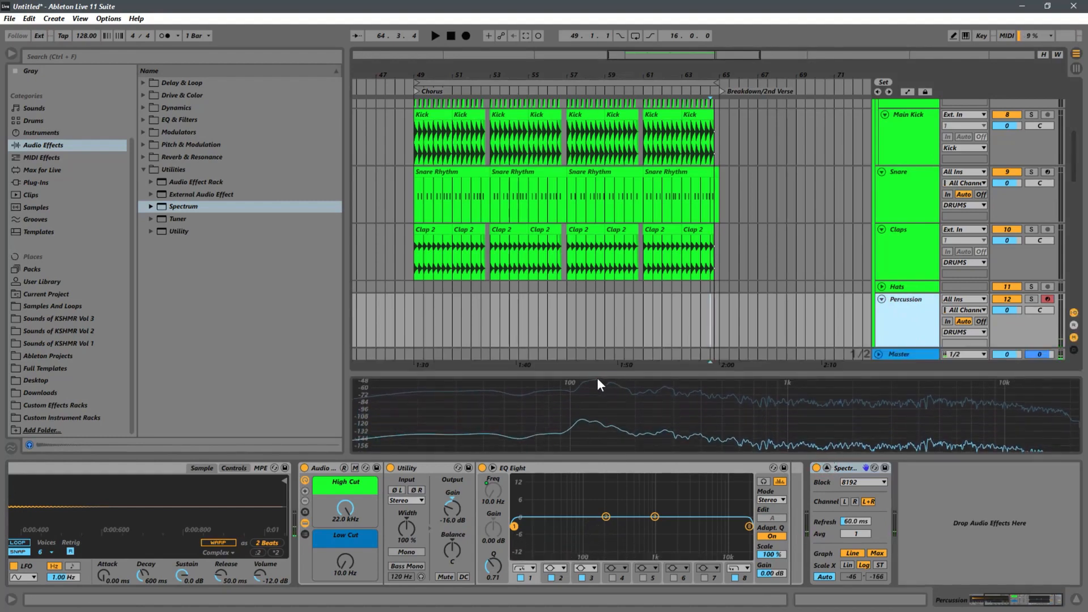
mouse_move(597, 381)
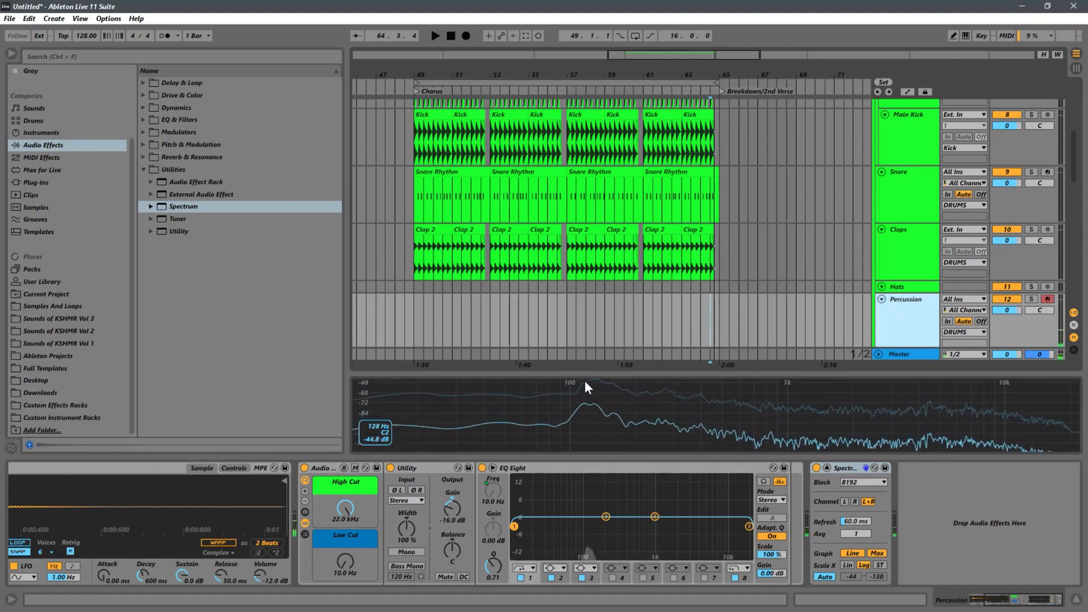
Step: Switch the Percussion track's Tom Simpler to 1-Shot playback and display its pitch envelope controls
click(233, 468)
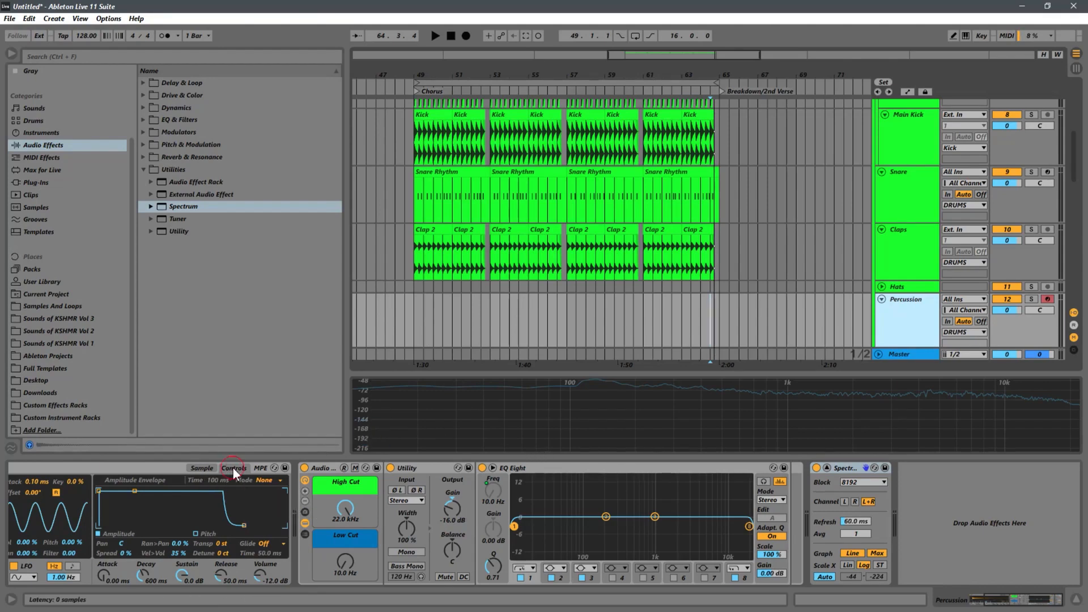
click(271, 484)
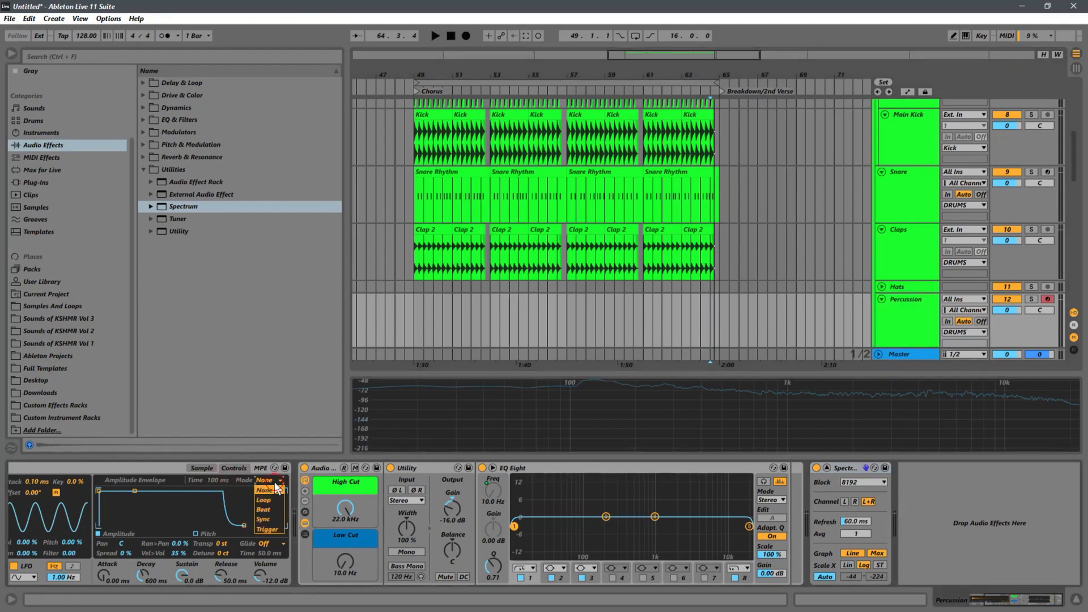
click(158, 468)
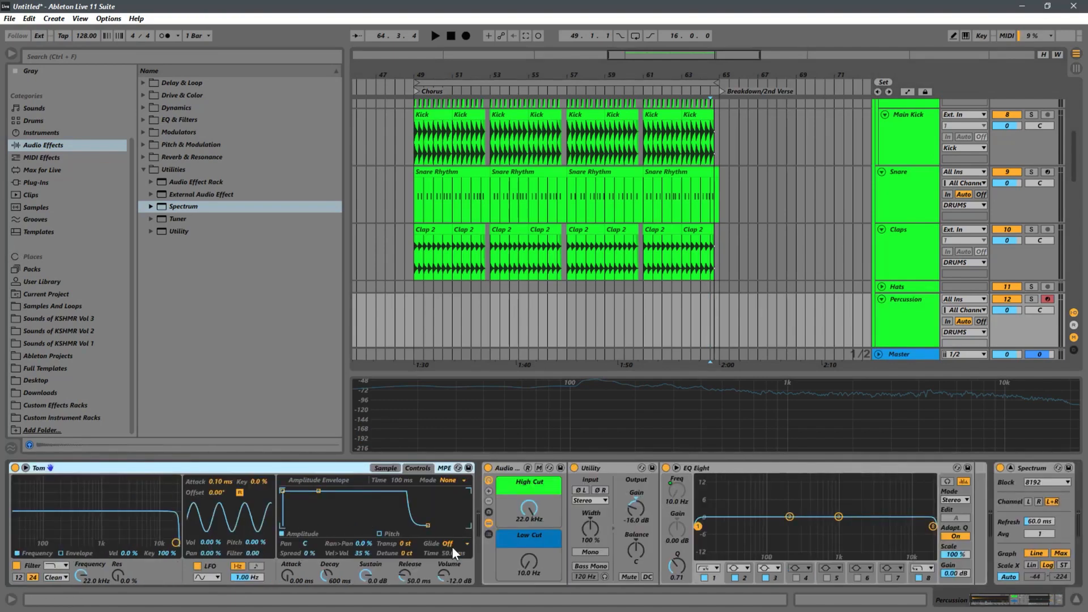
drag(1004, 599, 973, 598)
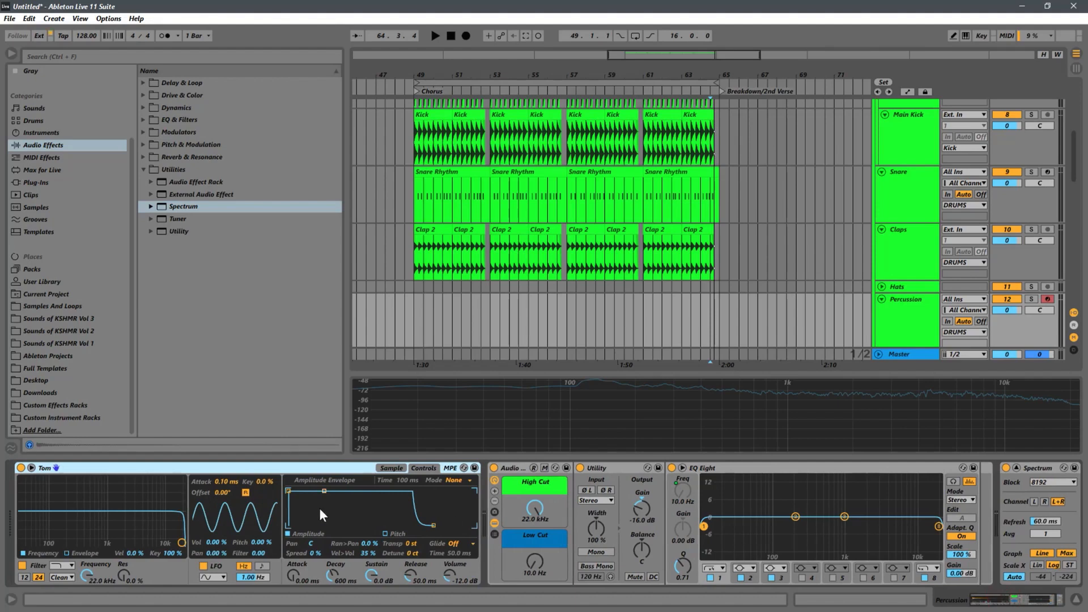
click(24, 577)
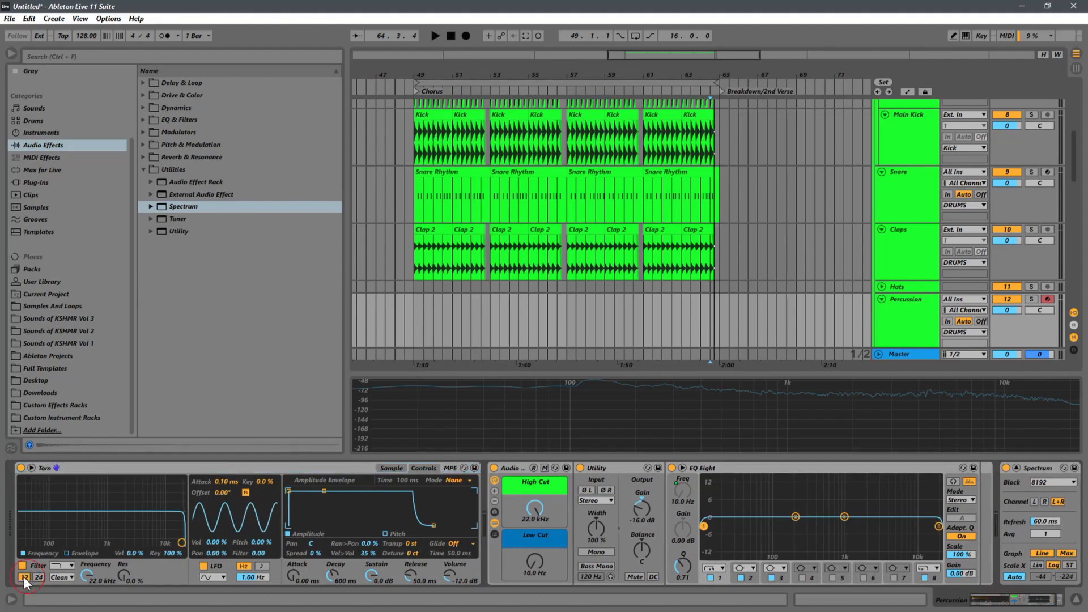
click(38, 577)
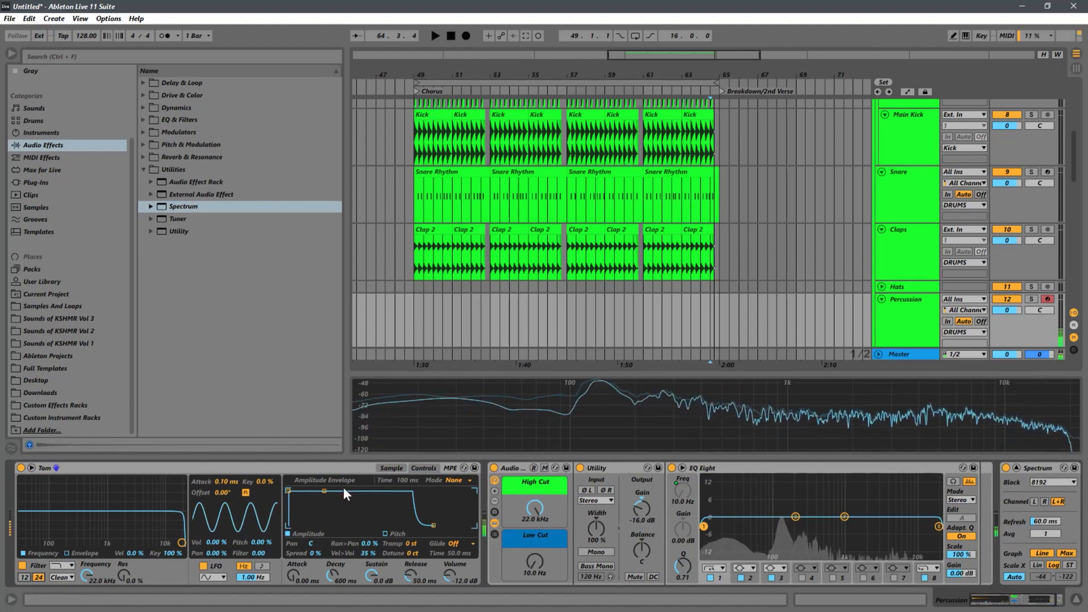
click(398, 468)
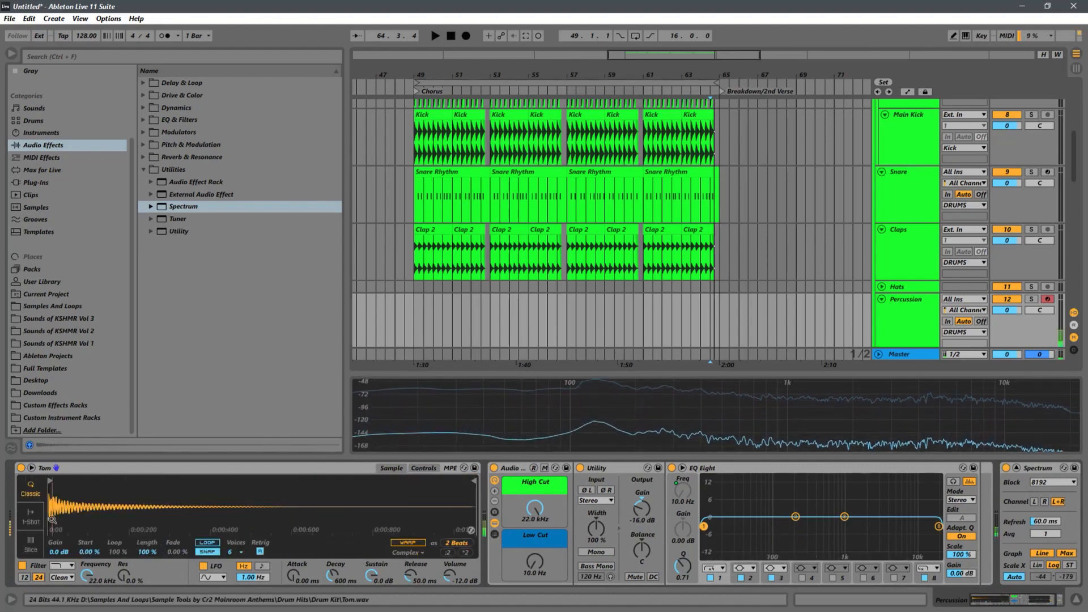
click(425, 467)
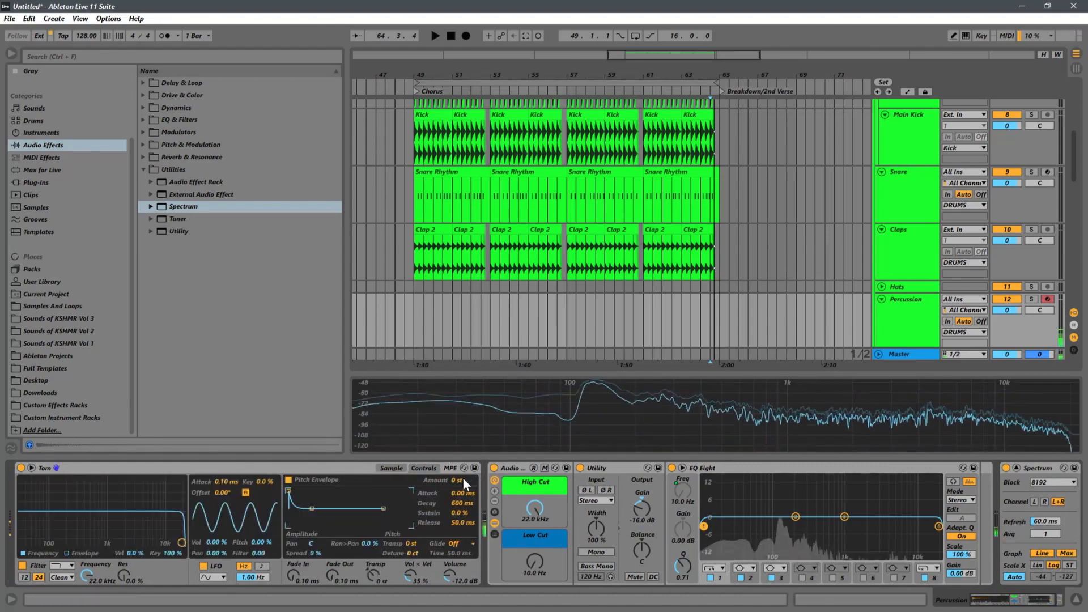
Step: Try pitch envelope amounts between -13 and +6 st on the tom, checking its Spectrum peak, and reset the amount to 0 st
drag(461, 479, 449, 512)
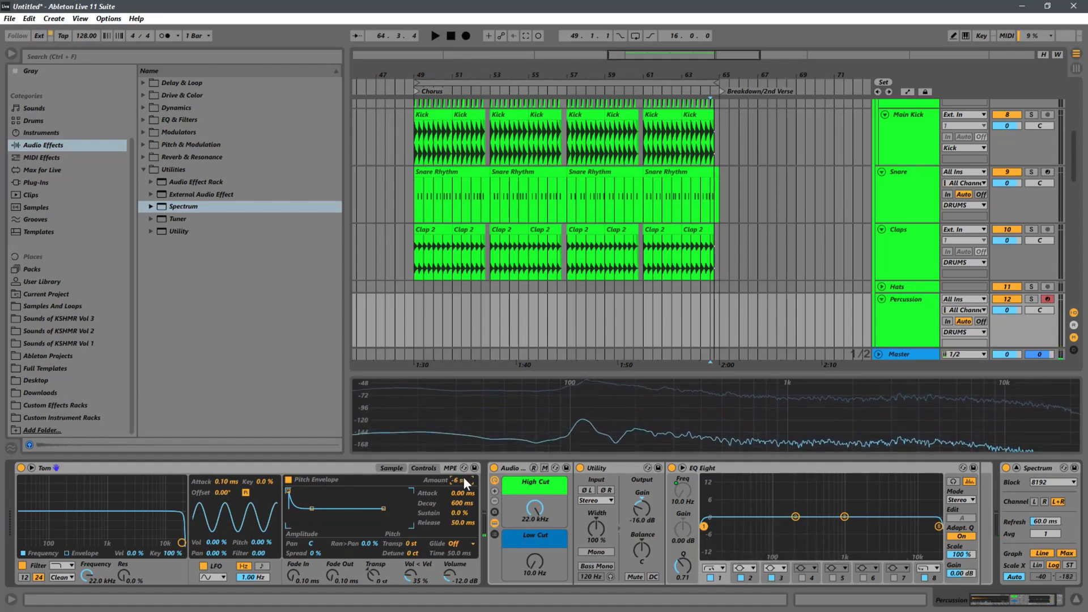
drag(461, 482, 459, 484)
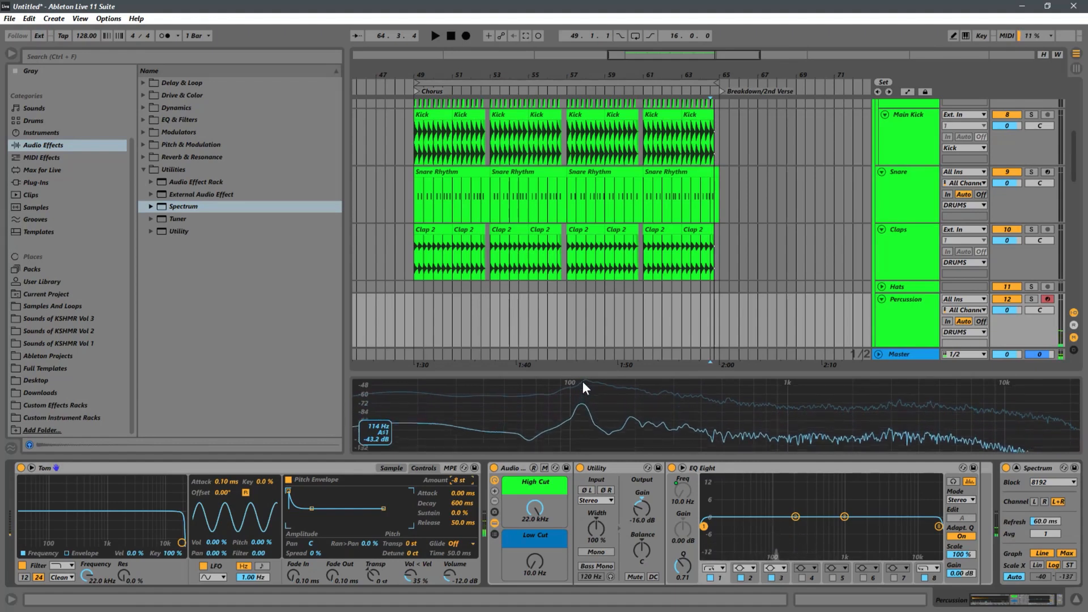
click(914, 324)
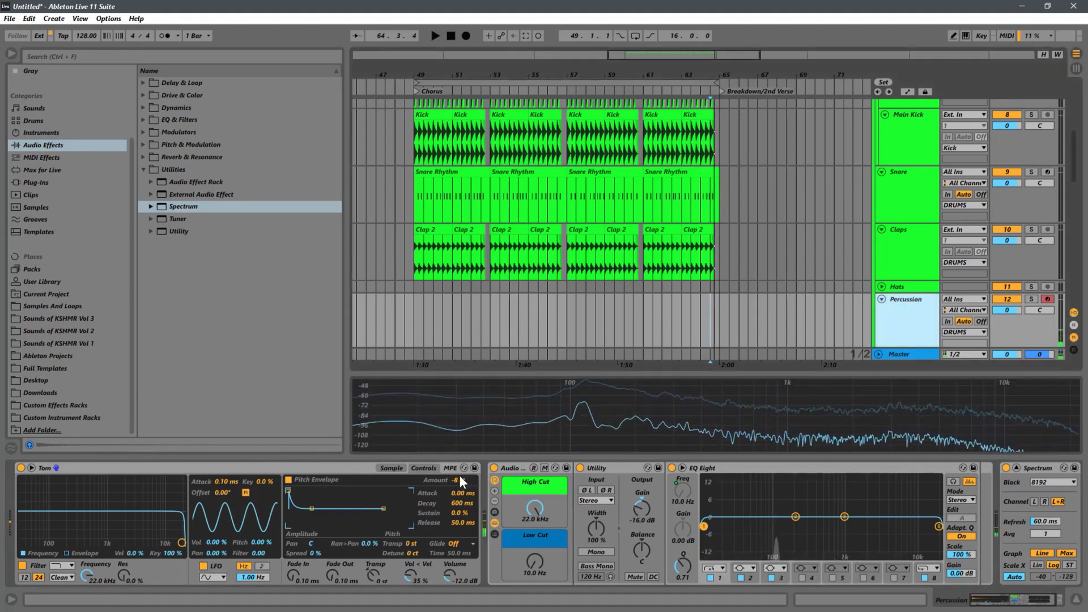
drag(457, 477, 451, 490)
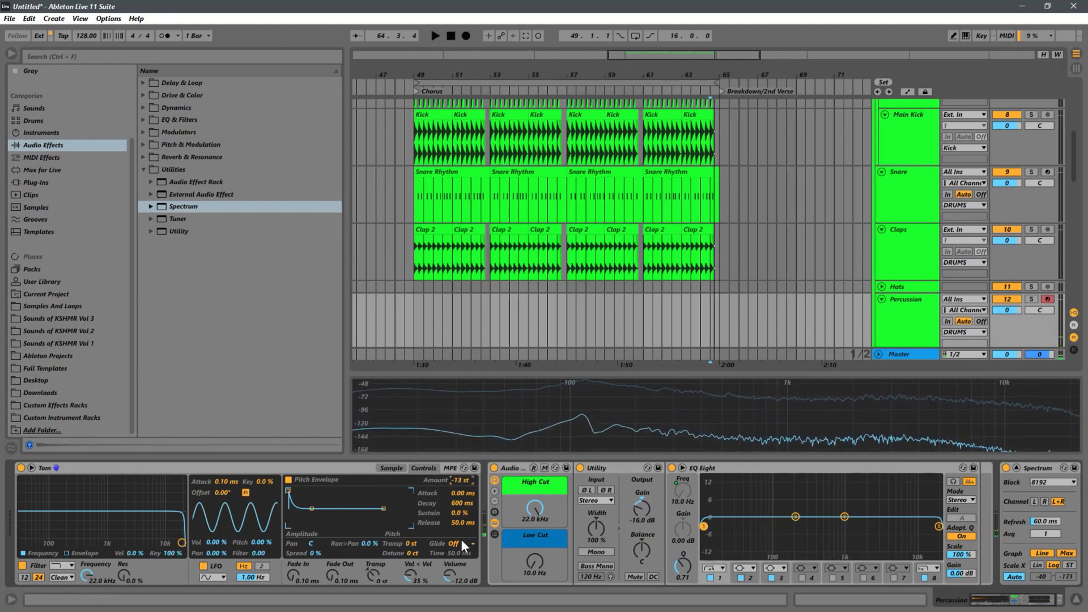
drag(471, 484, 484, 446)
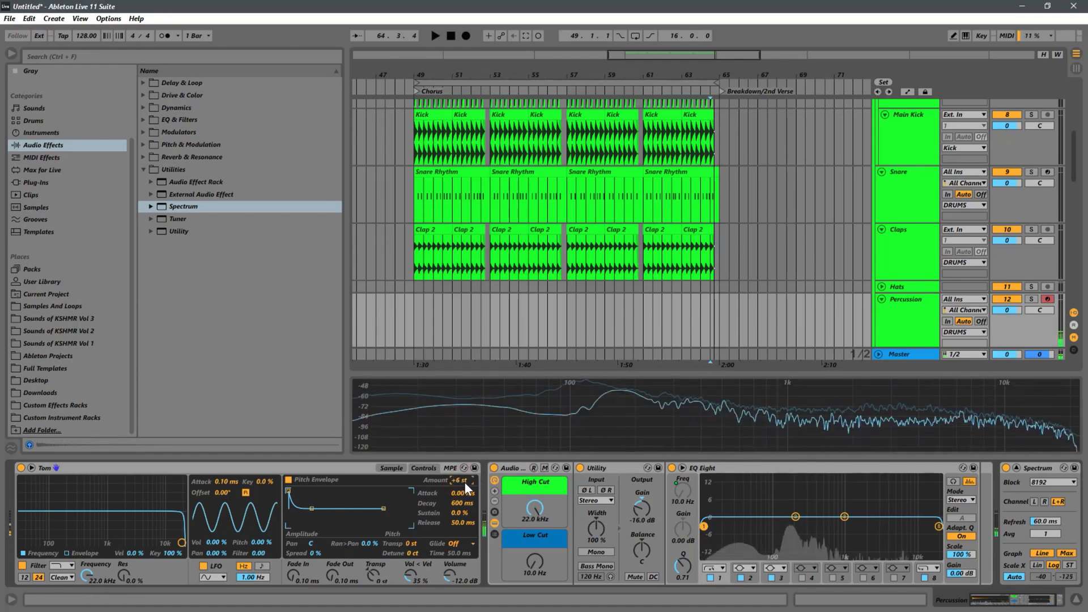
drag(464, 482, 457, 488)
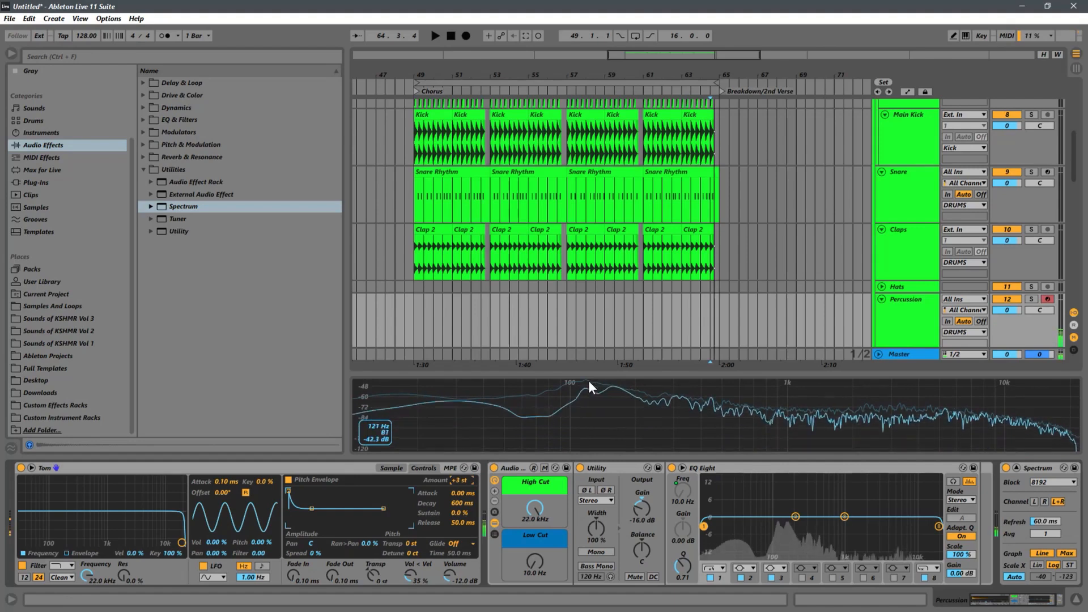
drag(462, 480, 459, 483)
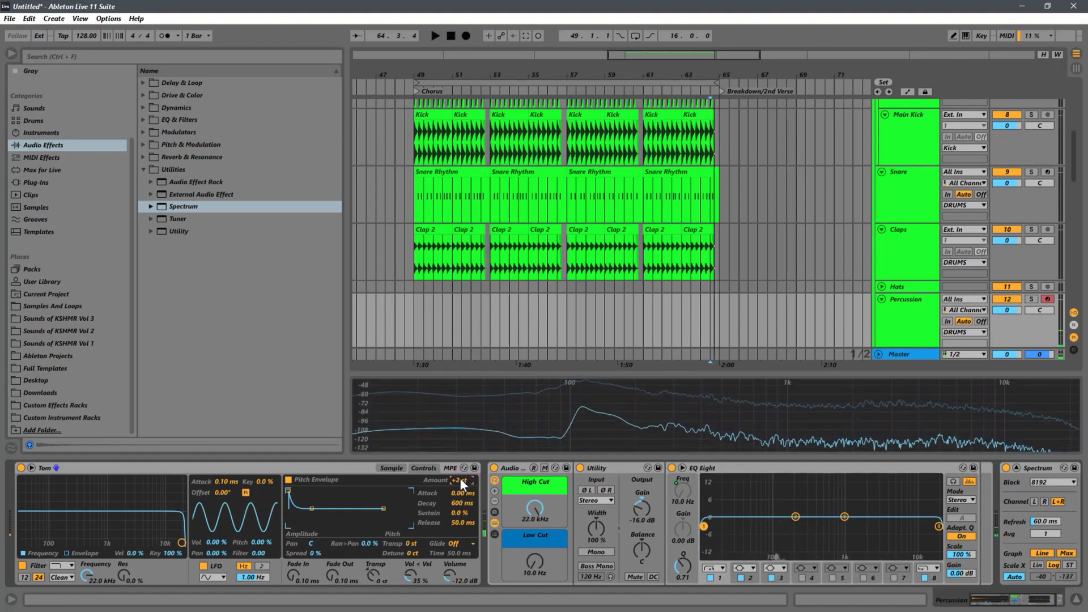
drag(461, 478, 453, 481)
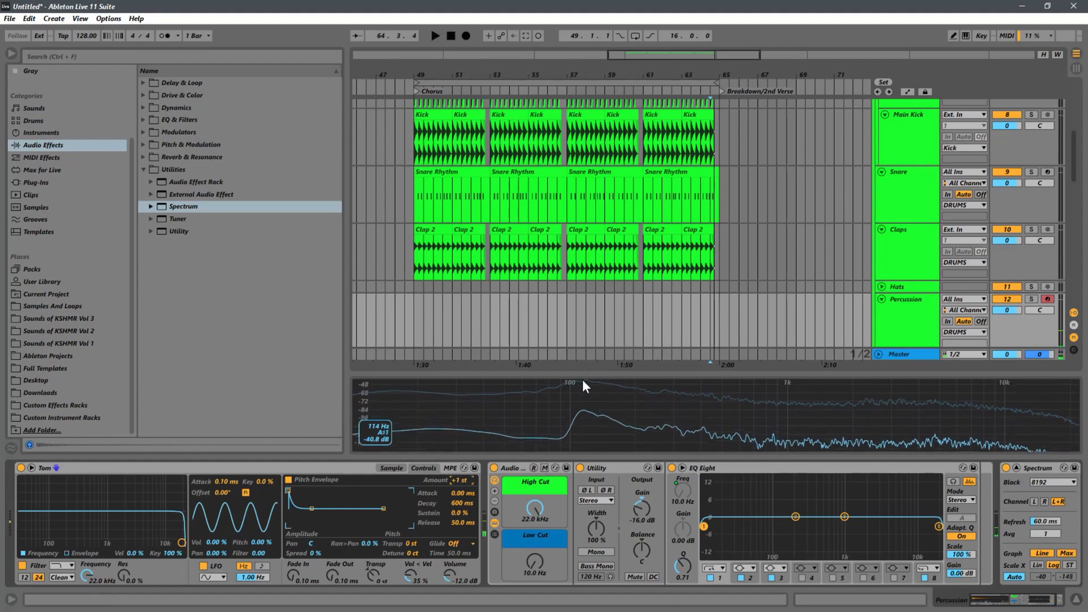
double_click(457, 478)
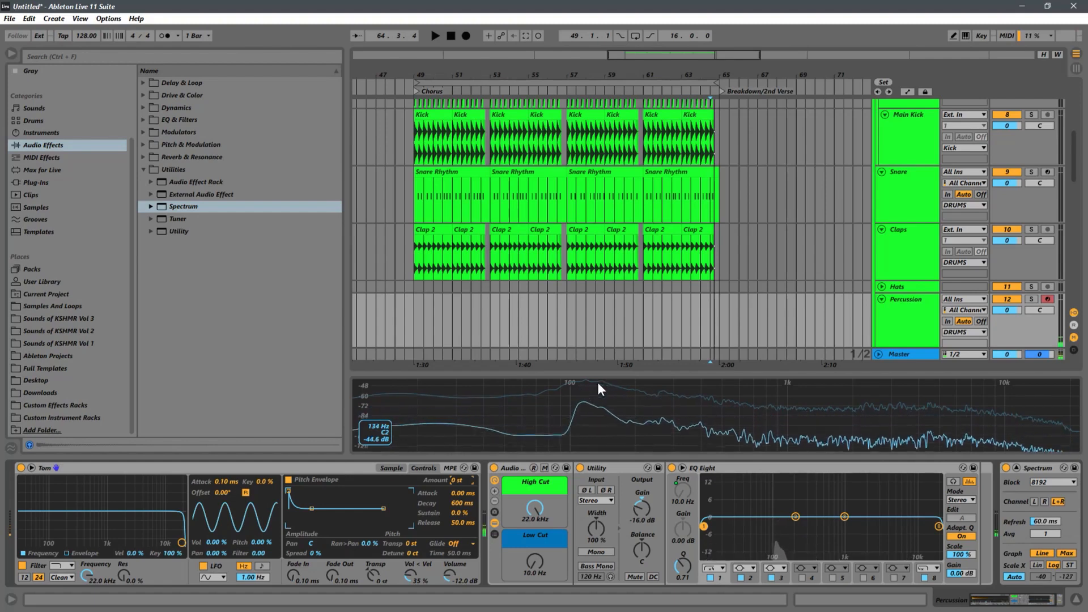
Step: Set the warp mode of the tom sample in Simpler to Complex Pro
click(426, 469)
click(401, 468)
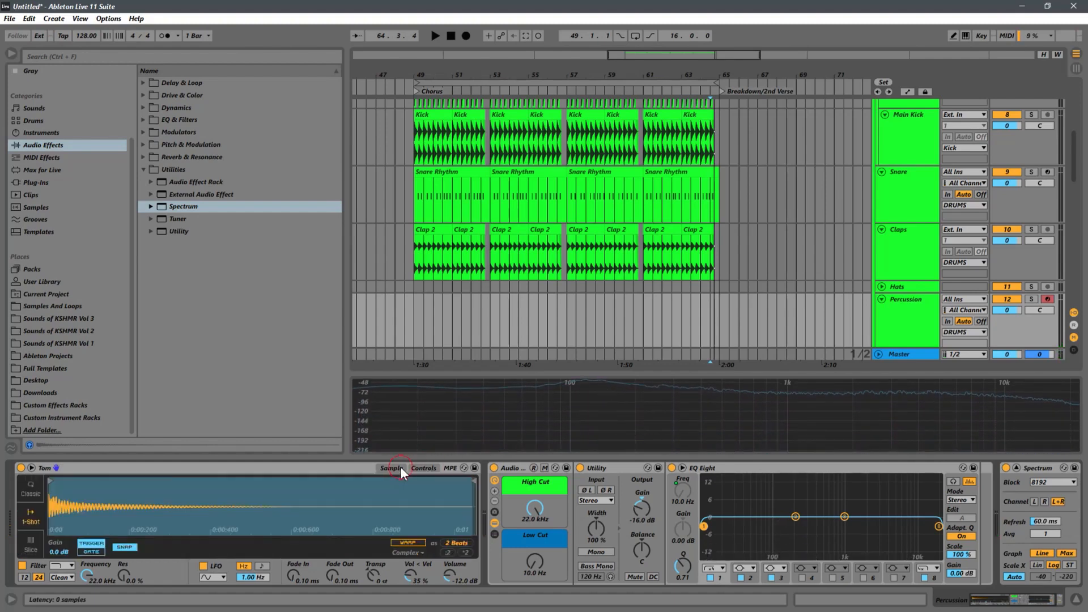
click(417, 552)
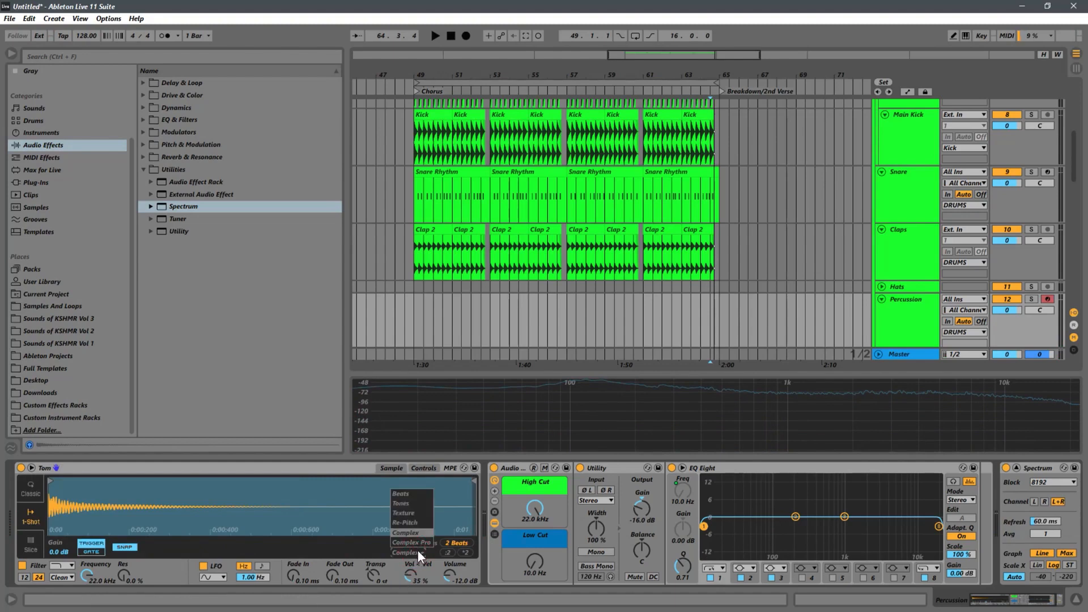
click(419, 541)
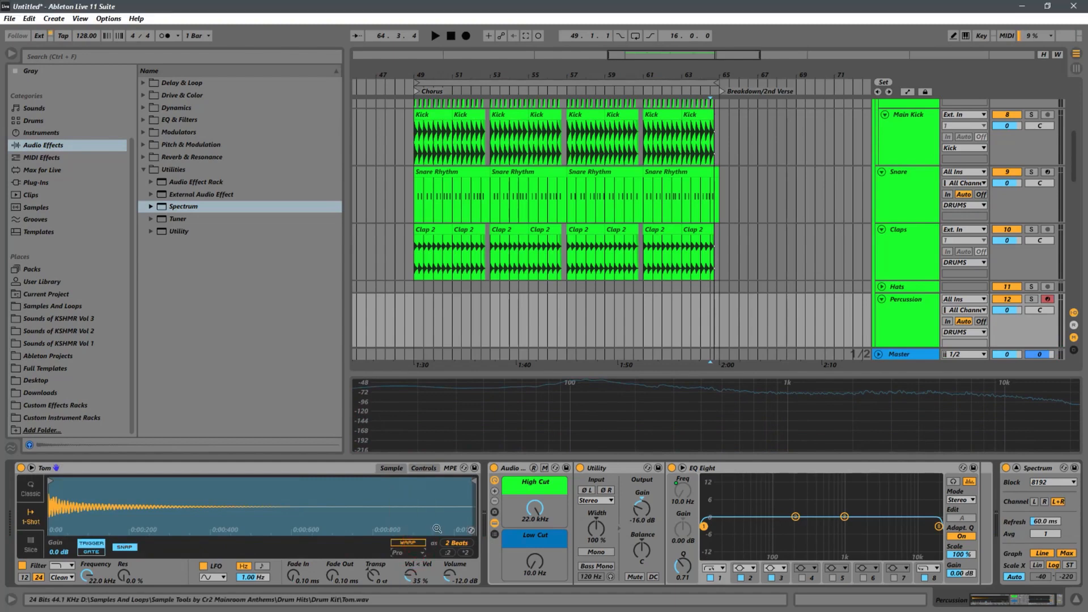
Step: Try a pitch envelope amount of +4 st with the new warp mode and restore it to 0 st
click(425, 468)
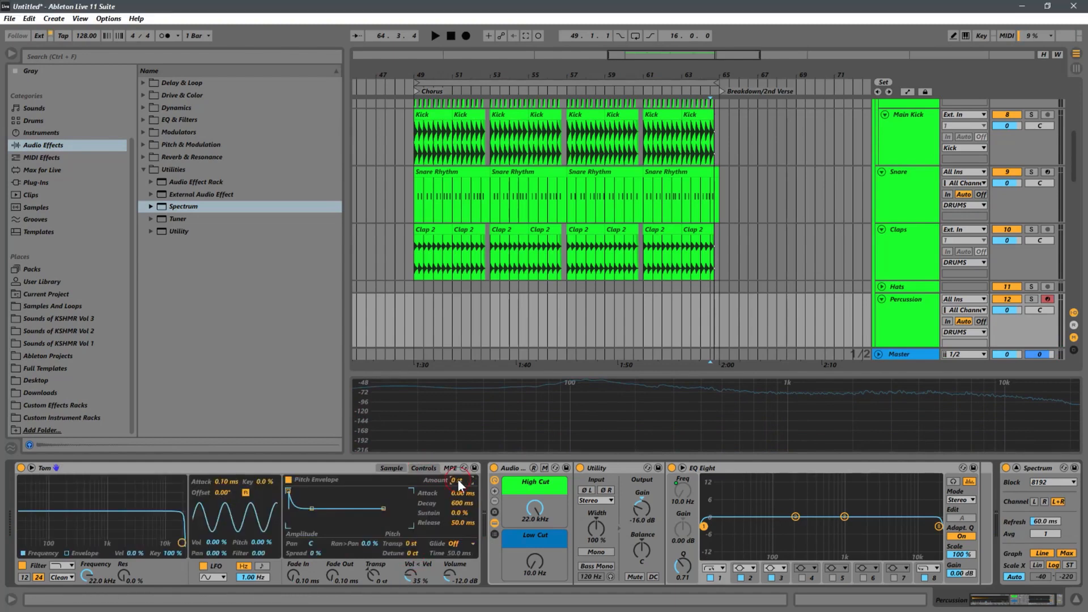
drag(463, 471, 468, 467)
mouse_move(557, 392)
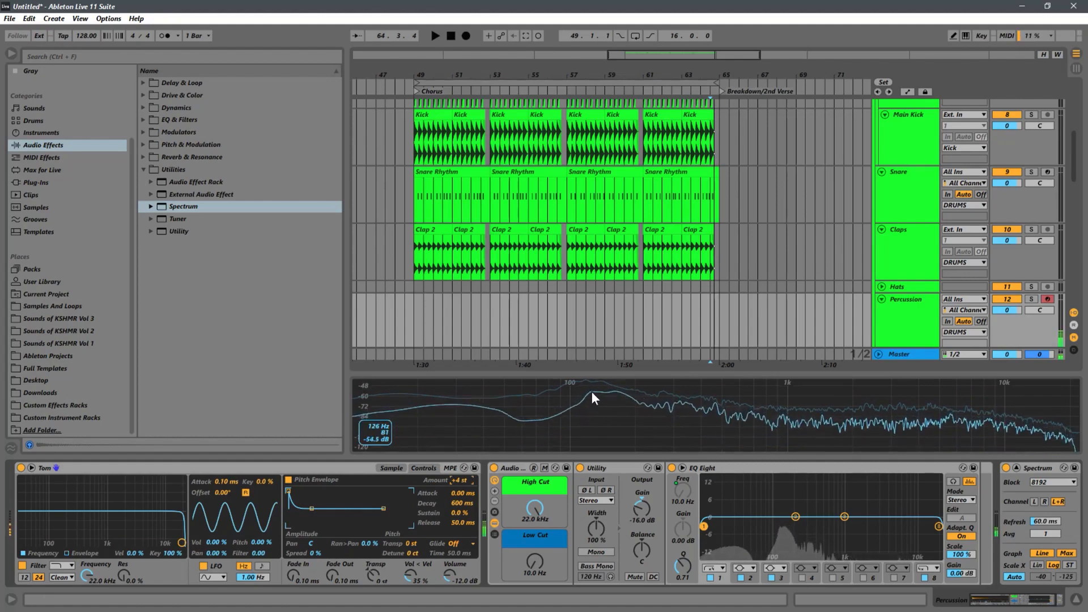
click(465, 481)
key(Delete)
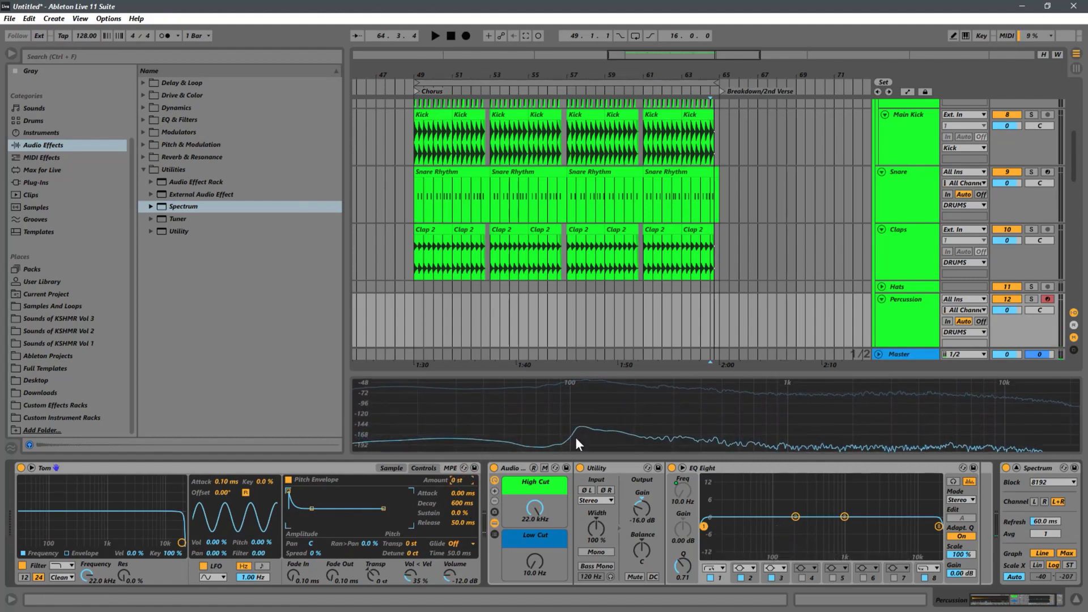
mouse_move(636, 397)
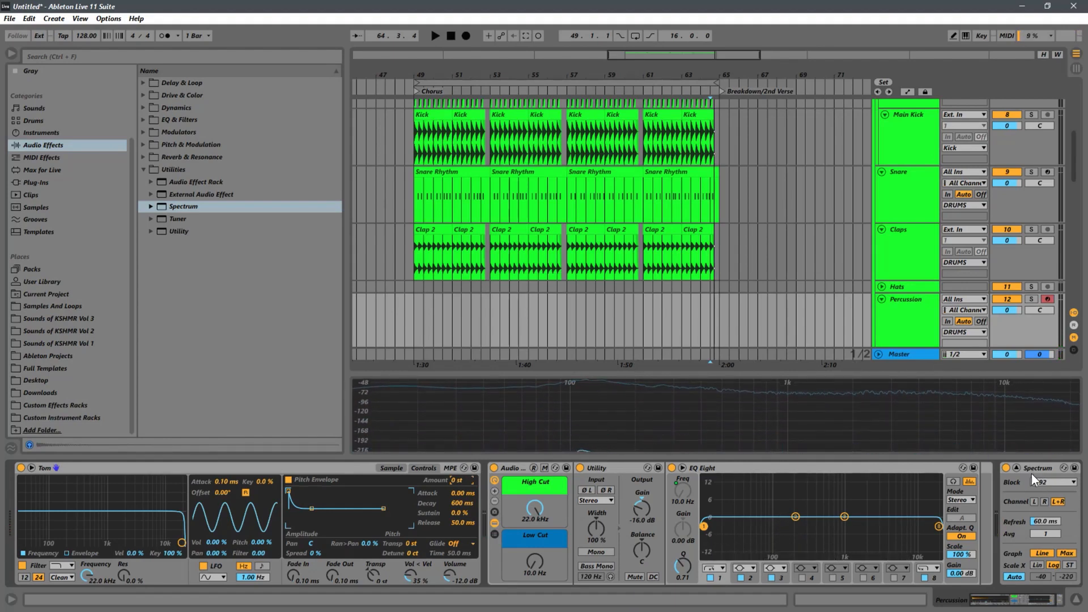
click(1016, 471)
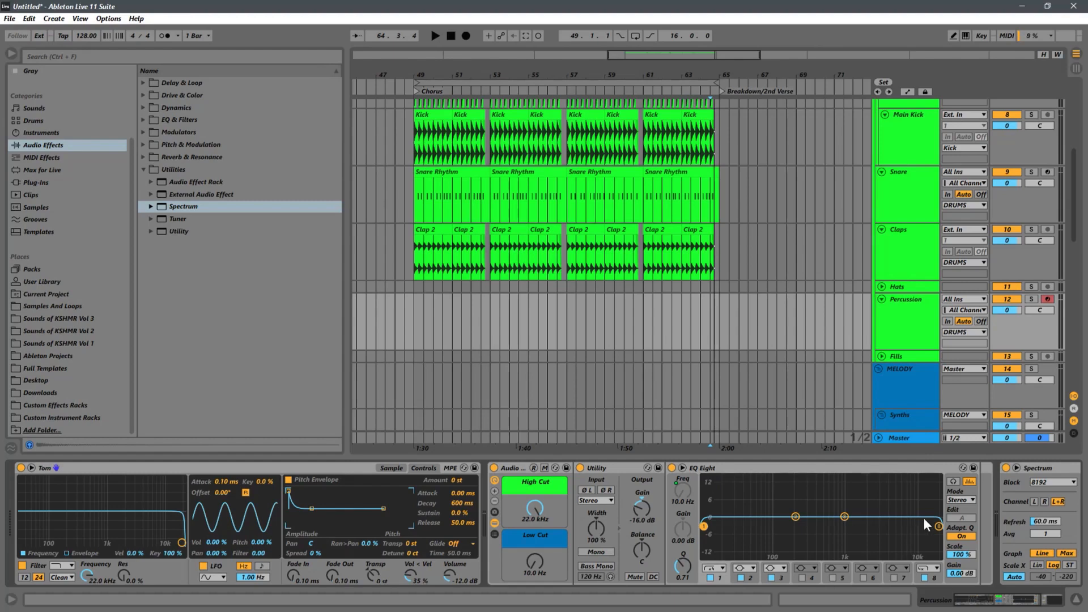
click(1049, 473)
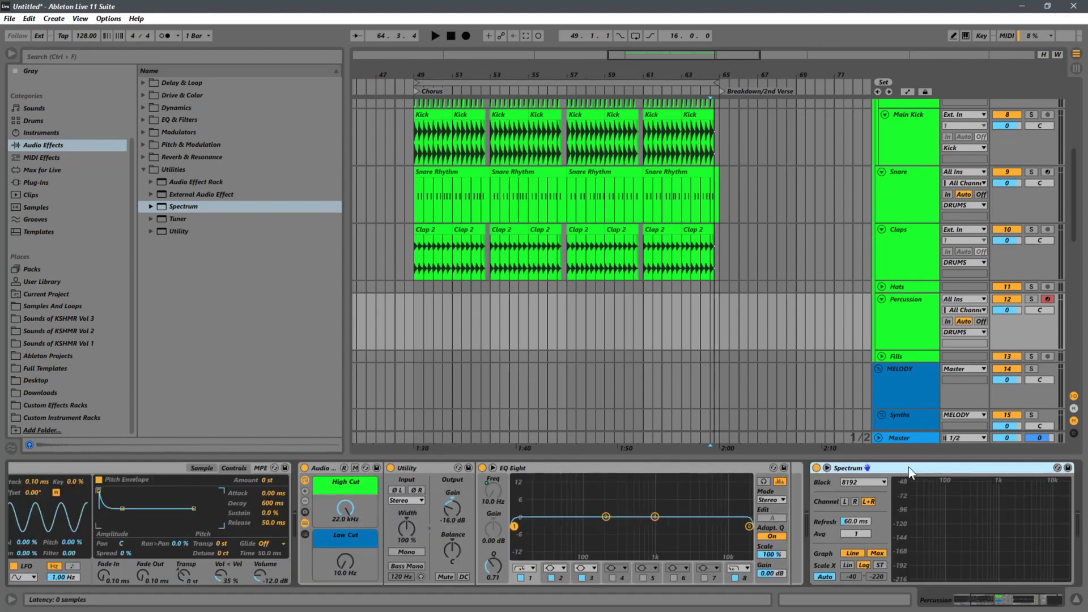
click(827, 468)
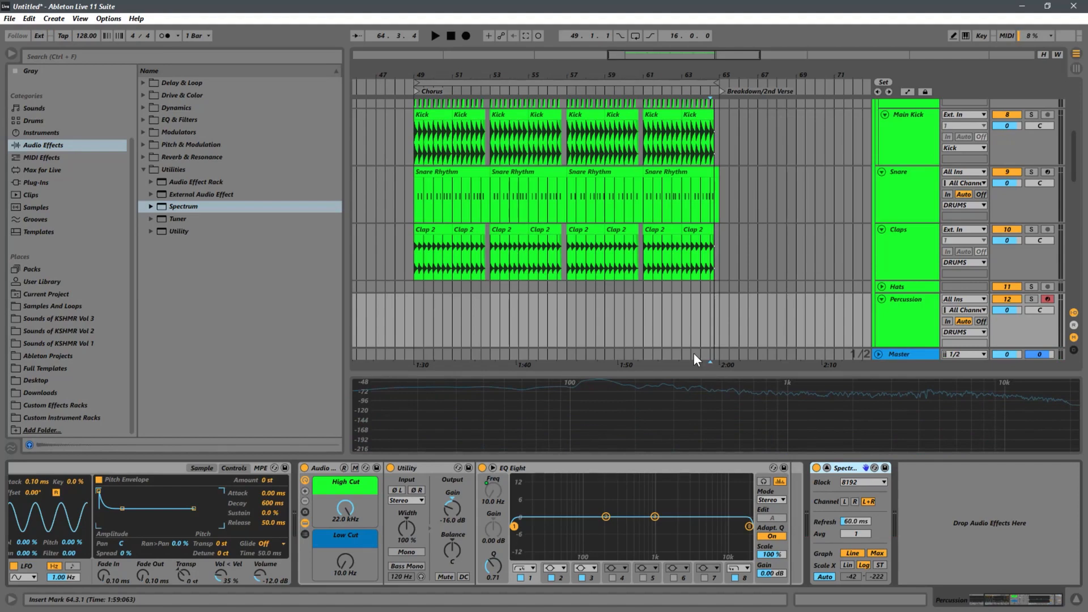
Step: Place the insert marker at bar 49 on the Percussion track and remove the Spectrum analyzer from its device chain
click(414, 313)
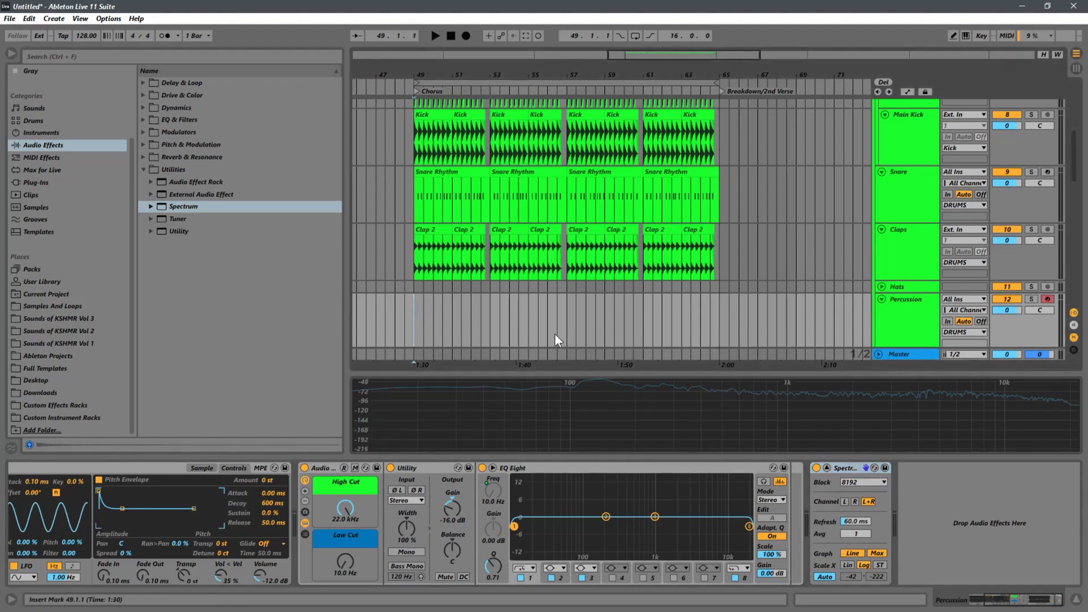
click(845, 465)
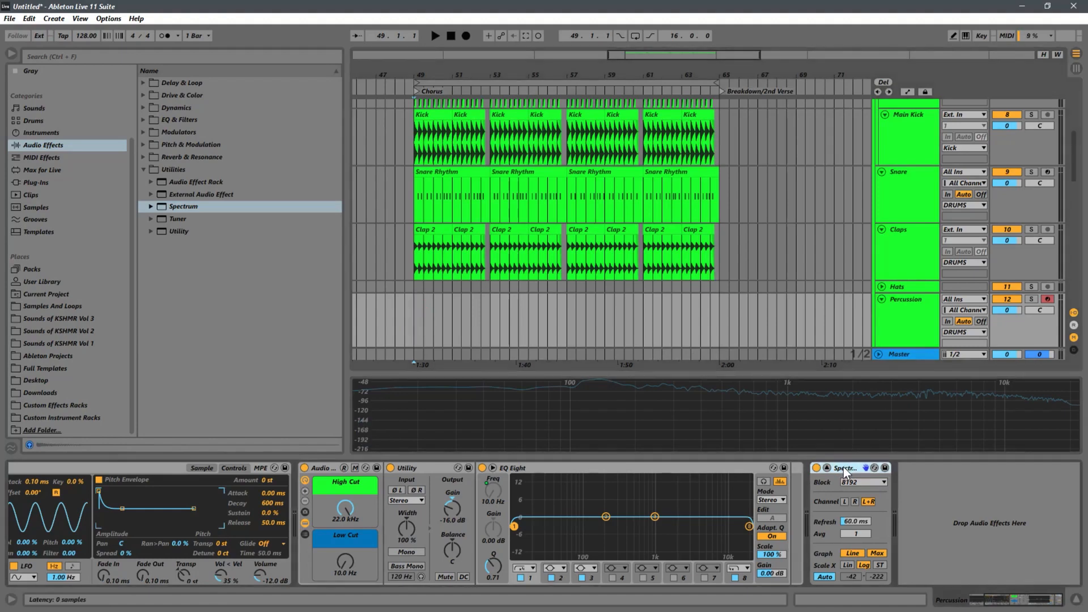
key(Delete)
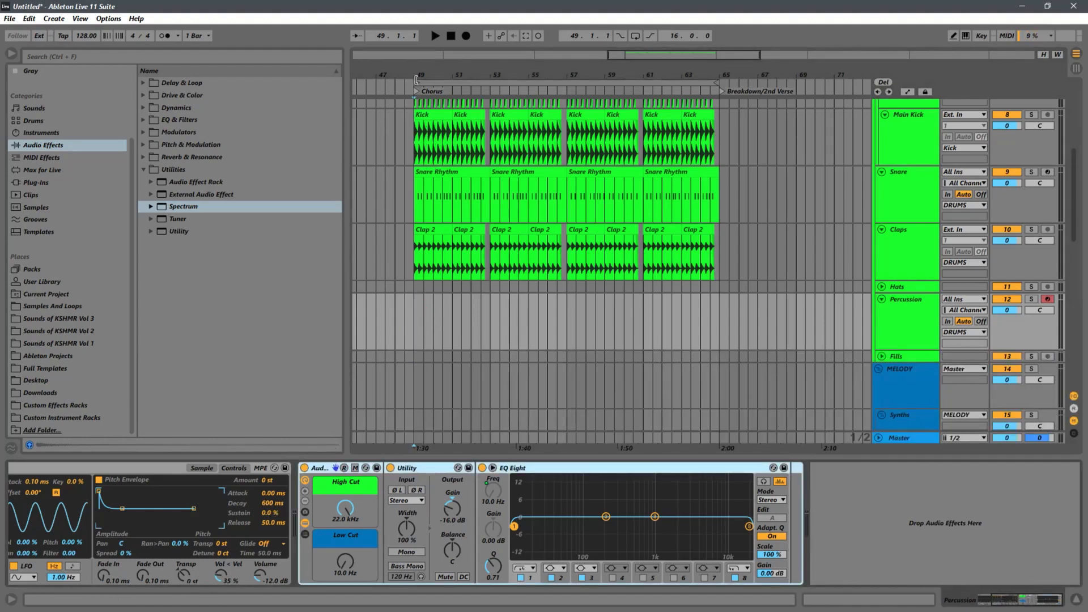
drag(411, 74, 499, 76)
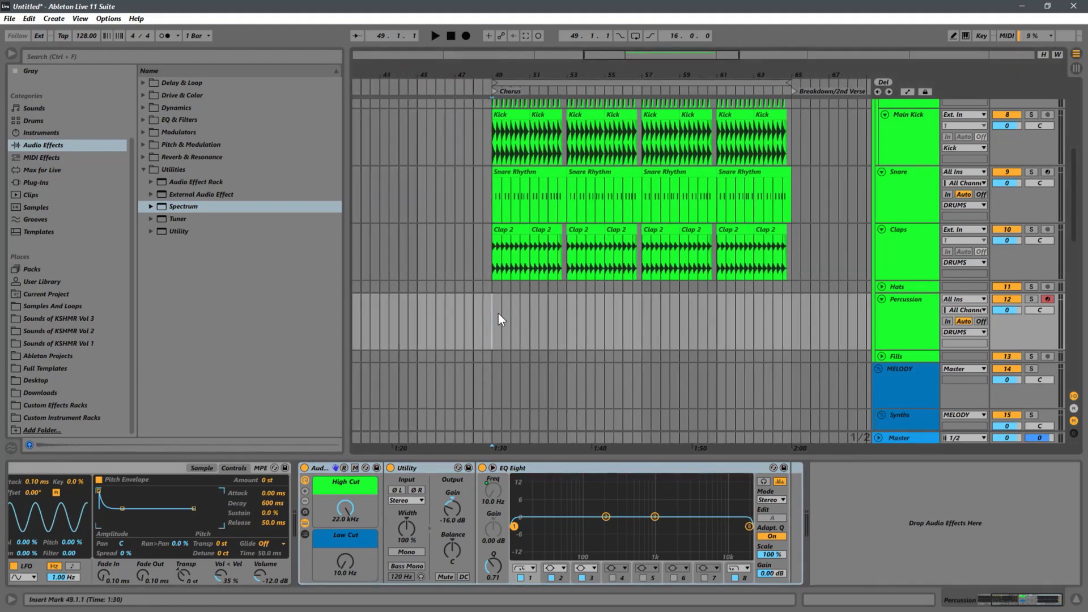